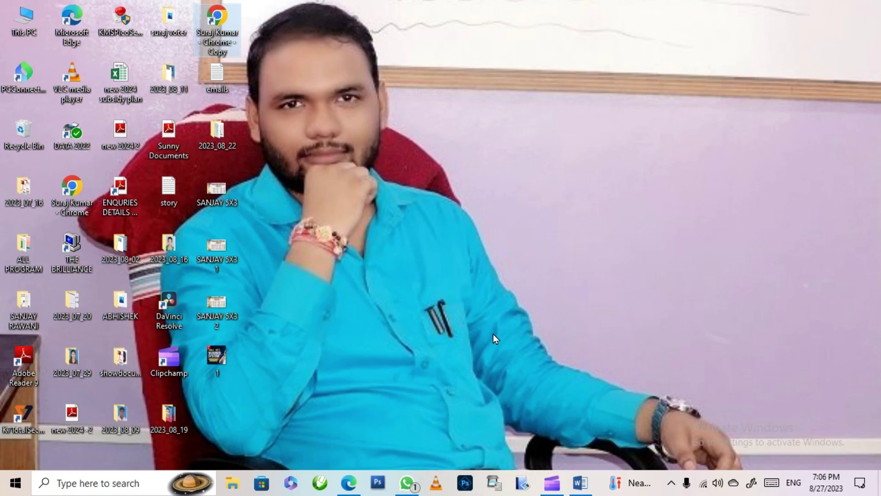
- Restore the blank Document1 Word window from the taskbar
click(581, 482)
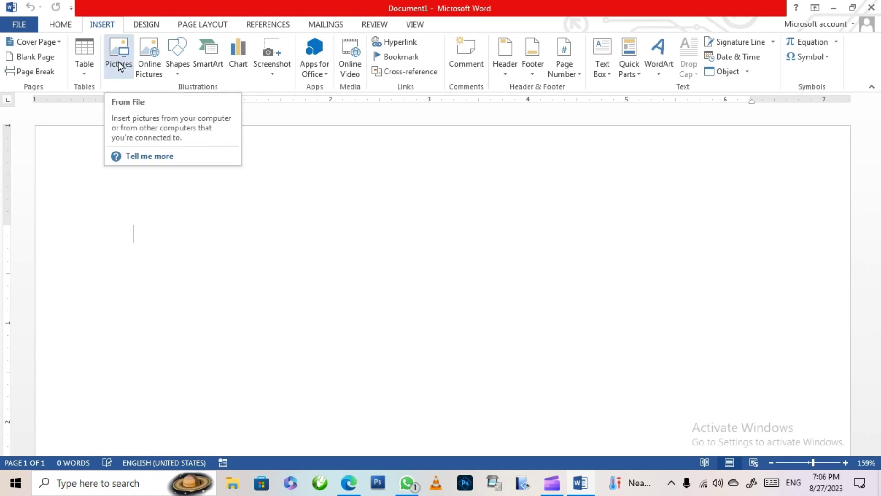
- Draw a rectangle on the blank page, about 1.06 by 2.56 inches
click(181, 63)
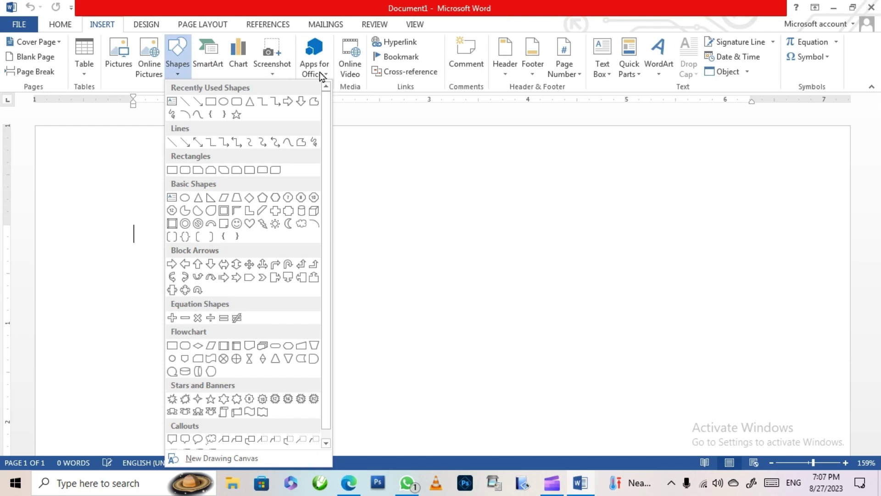
drag(327, 105, 329, 112)
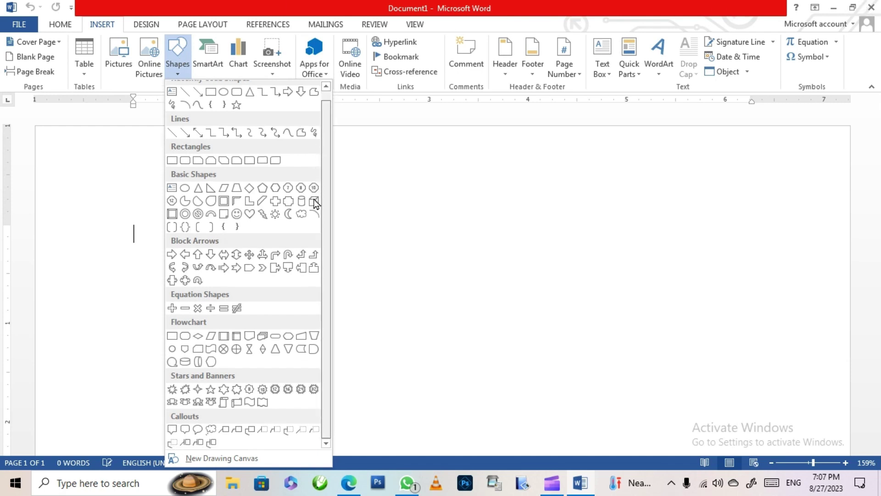
click(326, 86)
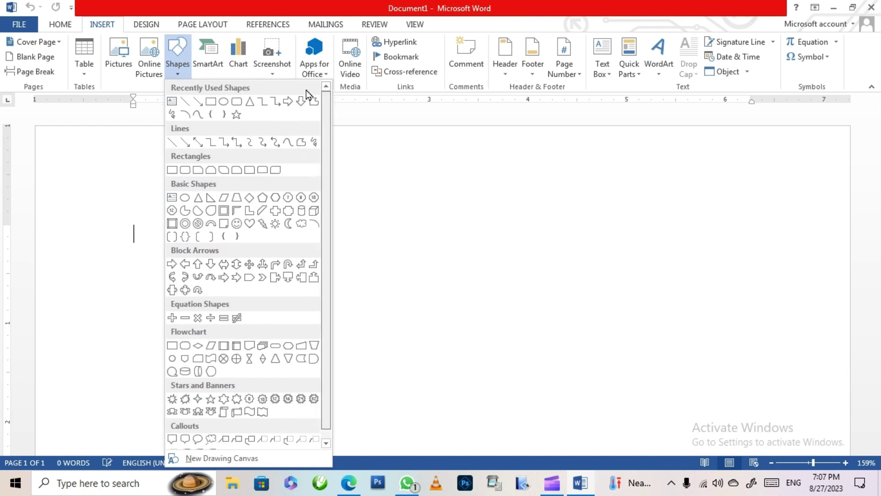
click(174, 170)
drag(185, 186, 438, 289)
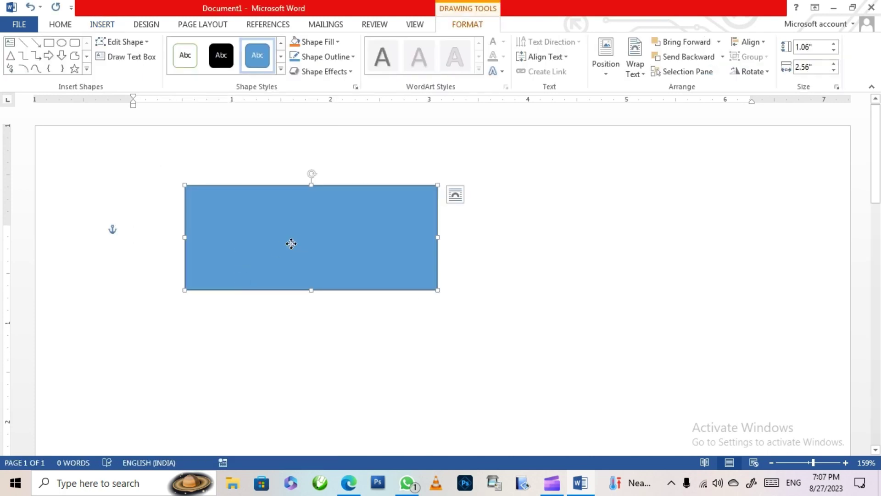
- Reposition the rectangle toward the upper-left part of the page
drag(291, 243, 284, 286)
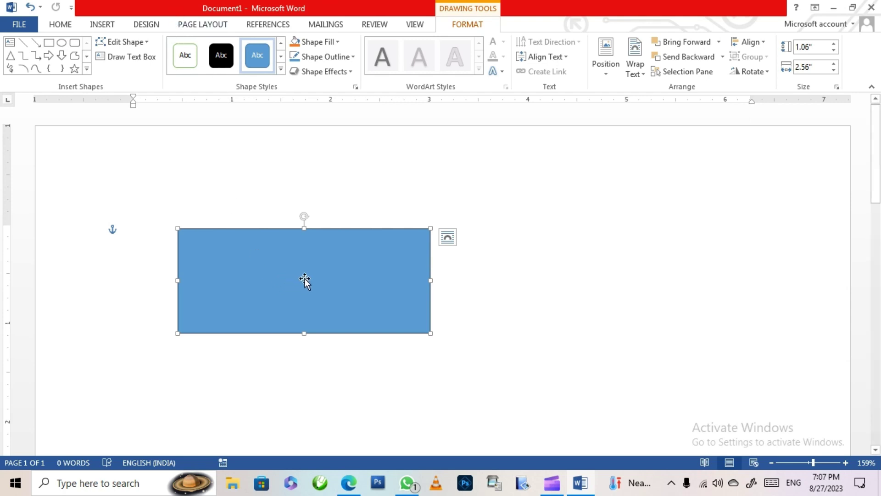
drag(304, 280, 279, 267)
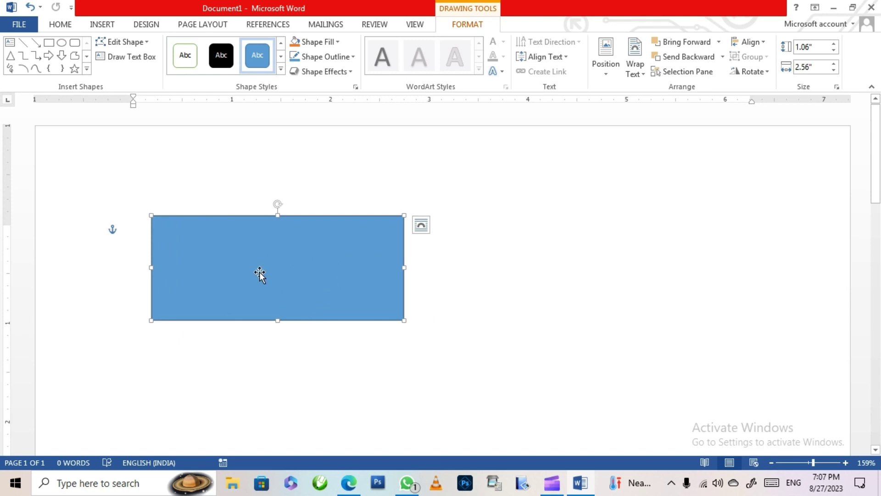
drag(261, 271, 282, 262)
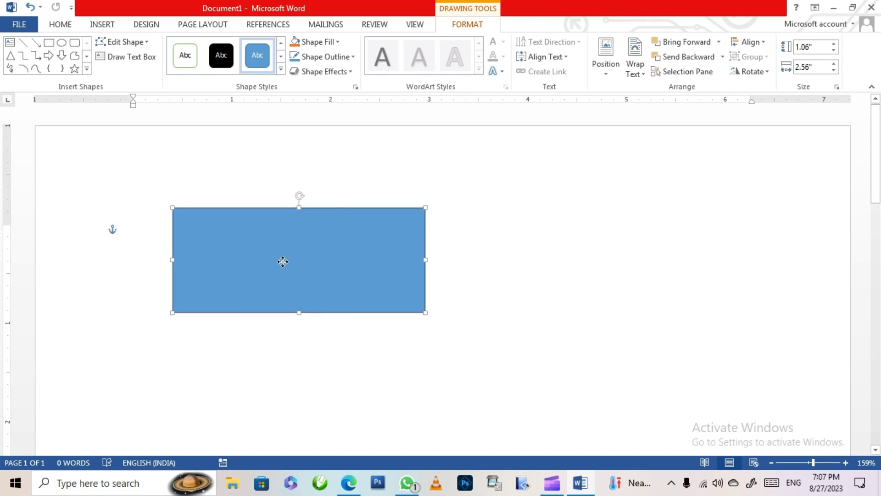
- Change the rectangle into a heart and stretch it to 1.78 inches tall
click(143, 44)
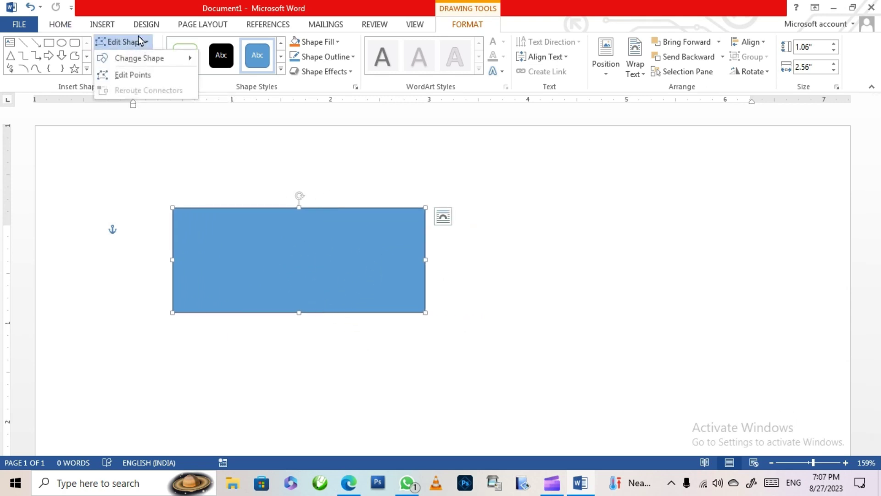
click(269, 244)
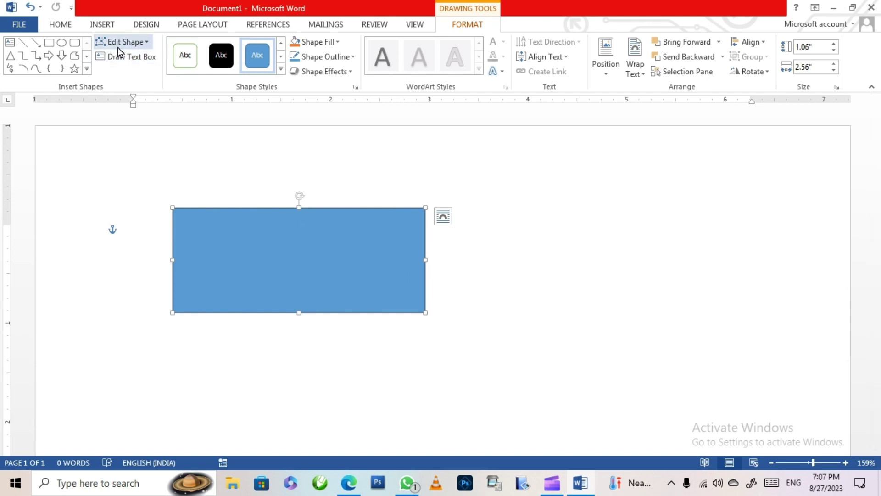
click(145, 44)
mouse_move(139, 58)
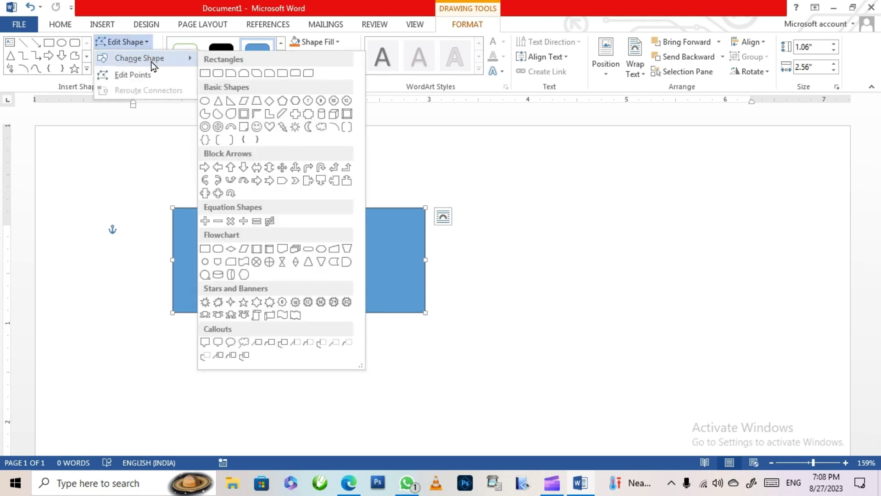
click(271, 128)
drag(295, 313, 299, 384)
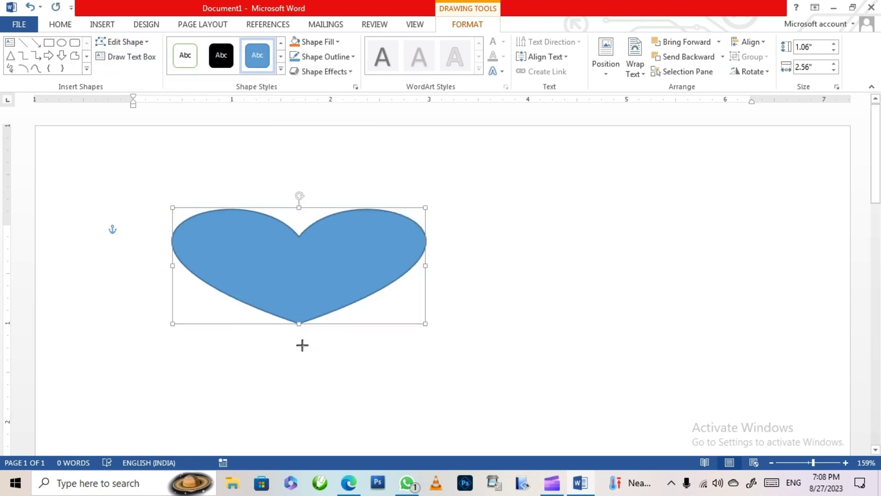
click(125, 46)
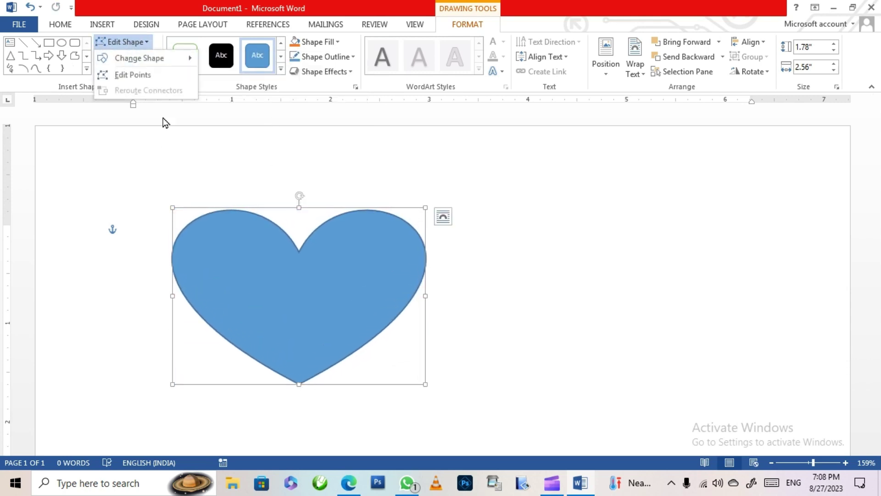
- Change the heart into a pentagon arrow and pull its tip out to 4.61 inches wide
mouse_move(139, 58)
click(281, 181)
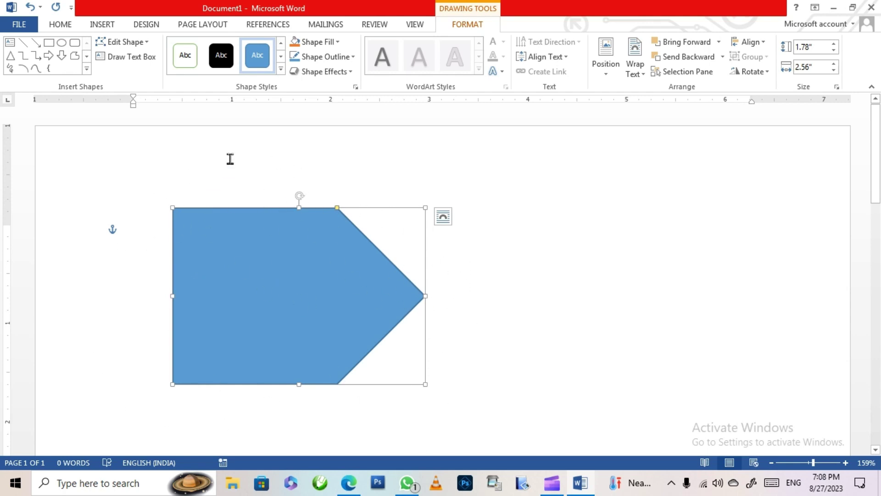
click(120, 42)
click(131, 73)
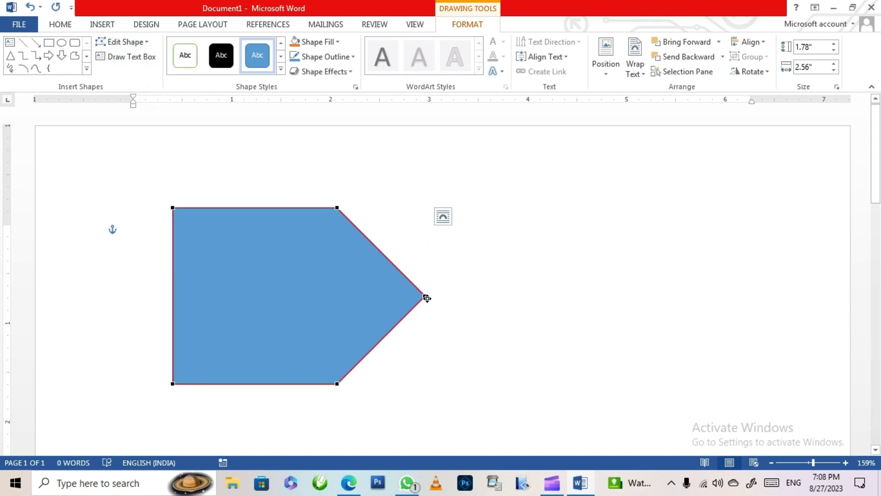
drag(427, 298, 628, 294)
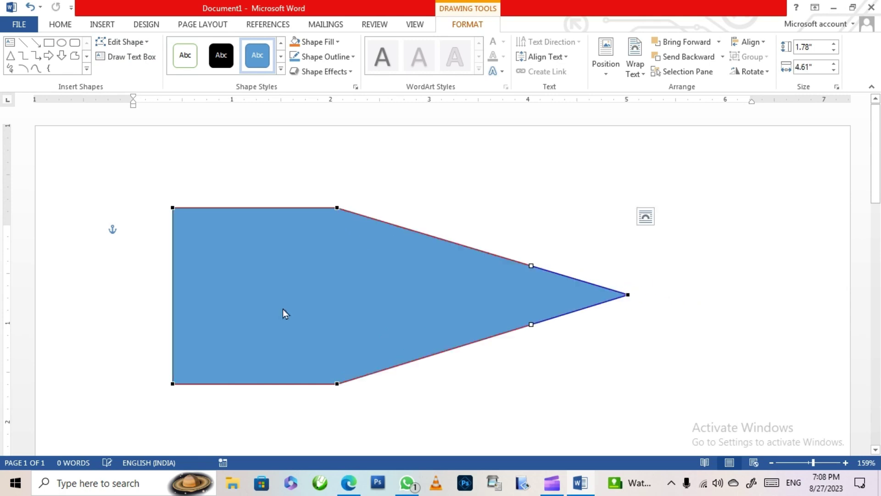
- Curve the top and bottom slanted edges inward toward the tip using Edit Points
click(335, 208)
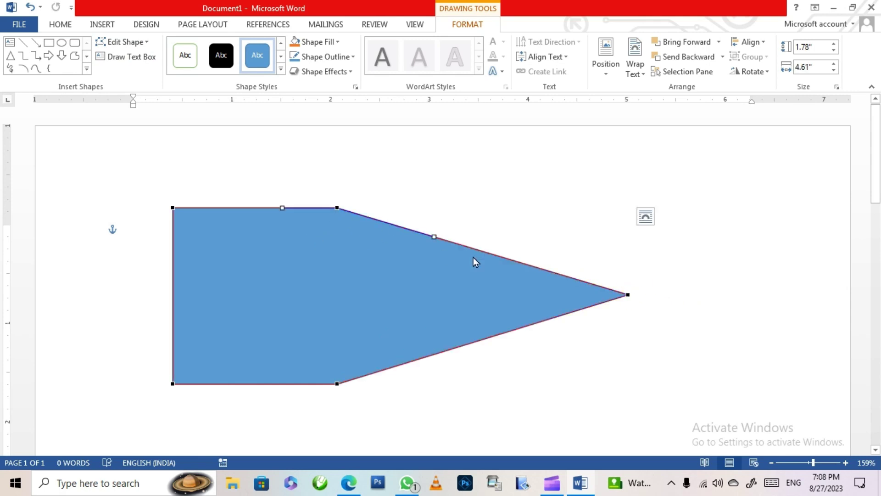
mouse_move(432, 236)
mouse_down()
mouse_move(405, 275)
mouse_move(315, 332)
mouse_up()
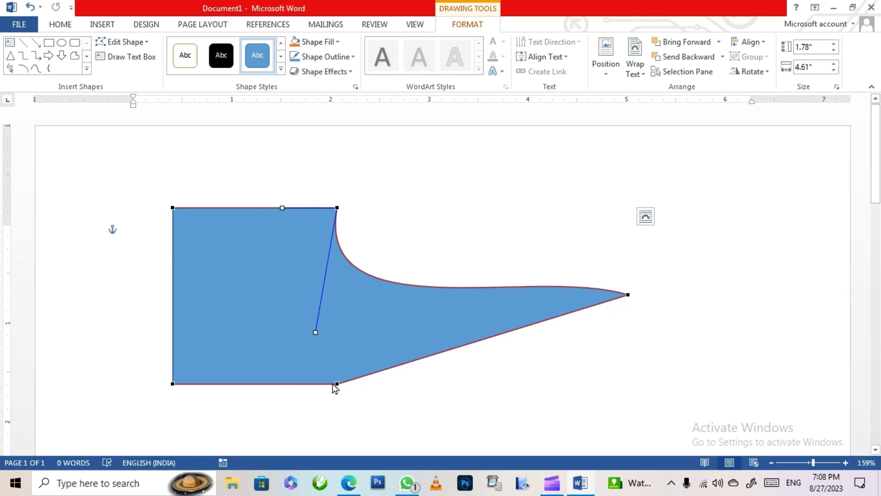
click(336, 381)
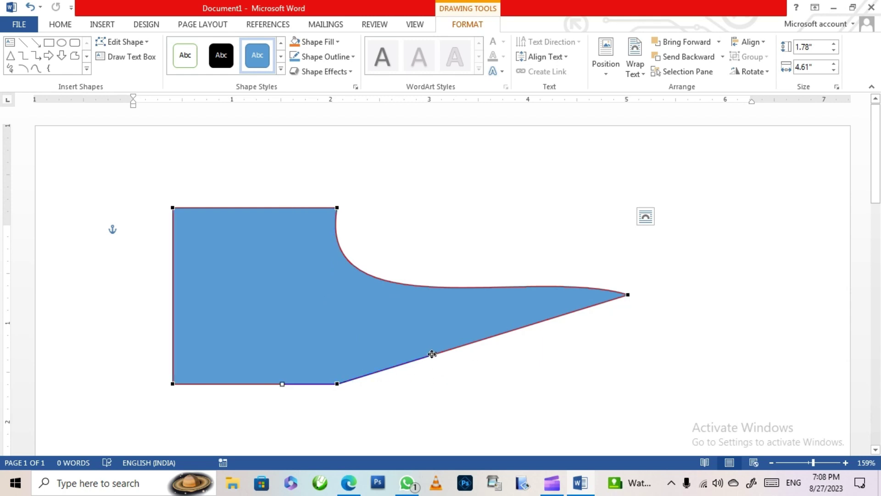
drag(432, 354, 317, 264)
click(295, 256)
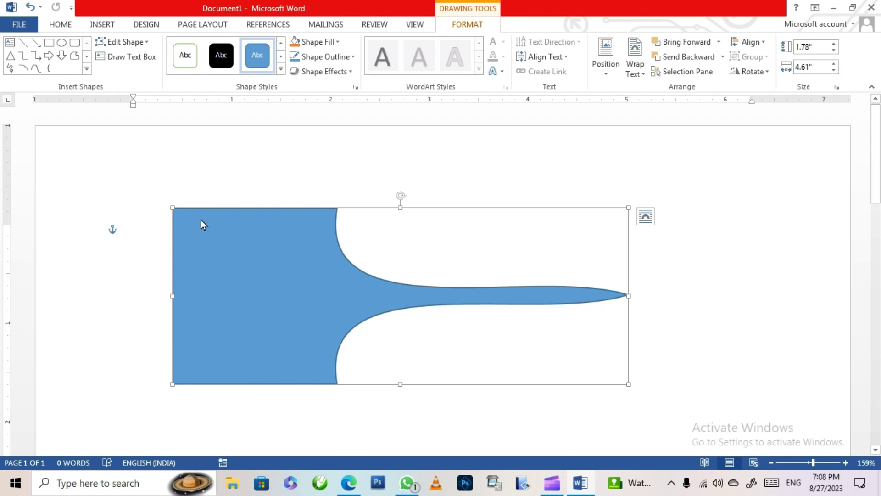
- Look through the Edit Shape and shape style galleries without applying anything
click(146, 43)
click(258, 285)
click(281, 69)
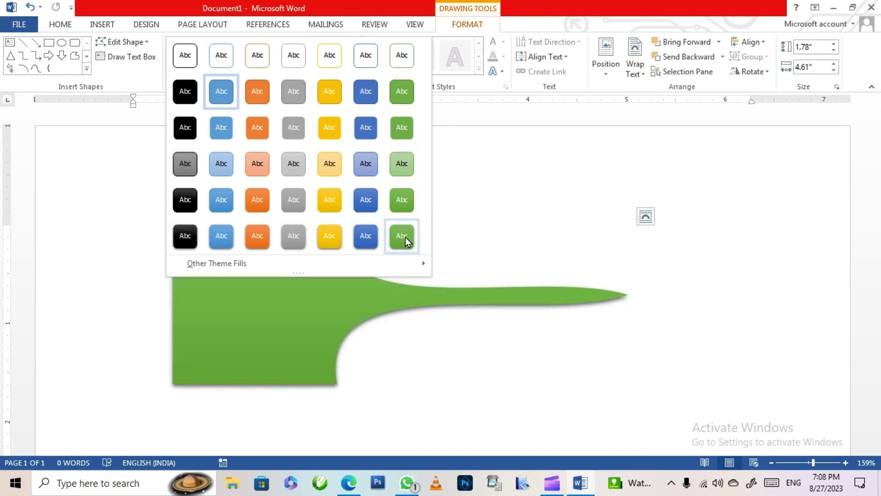
click(448, 179)
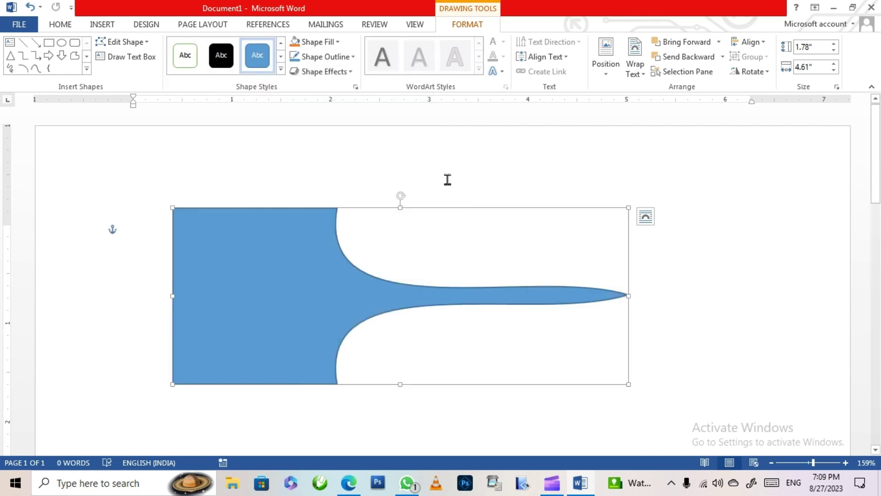
- Fill the shape with a custom magenta-pink colour (RGB 220, 84, 152)
click(335, 41)
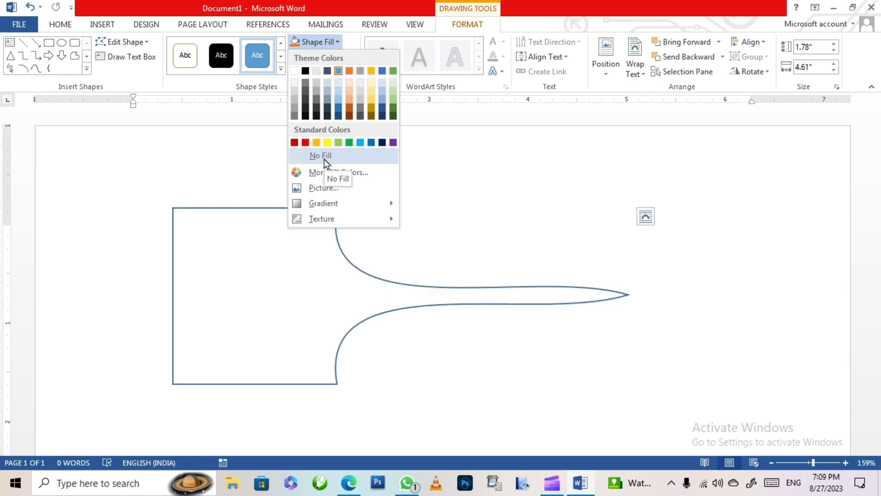
click(361, 174)
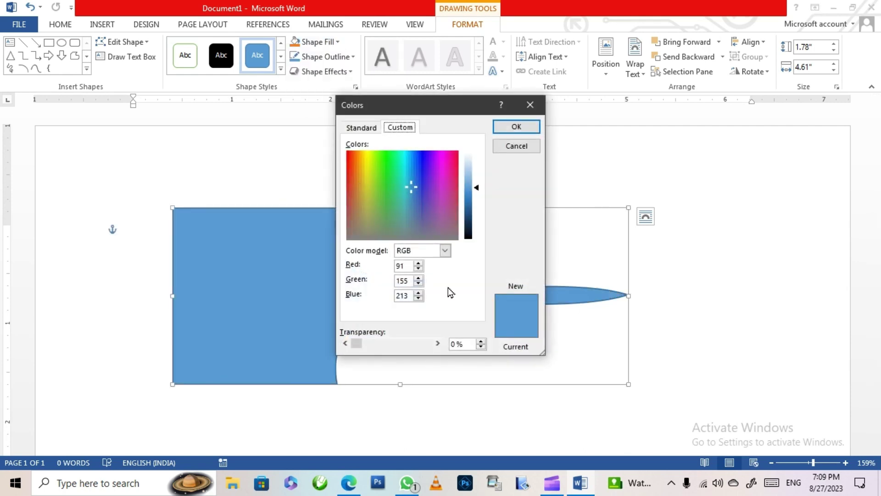
mouse_move(447, 164)
mouse_down()
mouse_move(444, 190)
mouse_move(472, 196)
mouse_up()
click(516, 127)
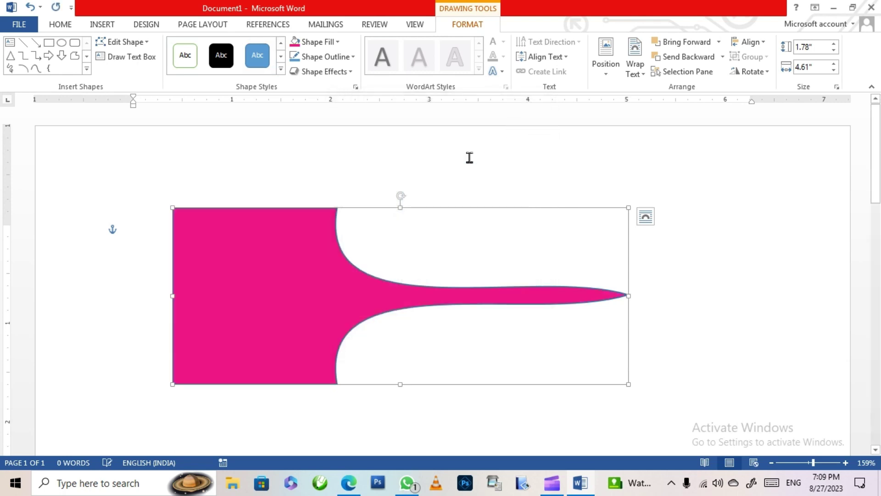
click(326, 40)
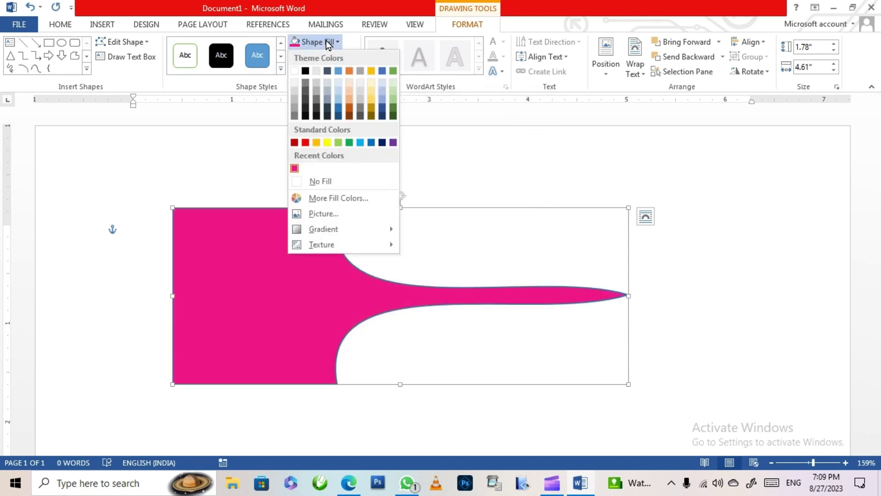
- Fill the shape with the first portrait photo from a Bing online image search
click(332, 214)
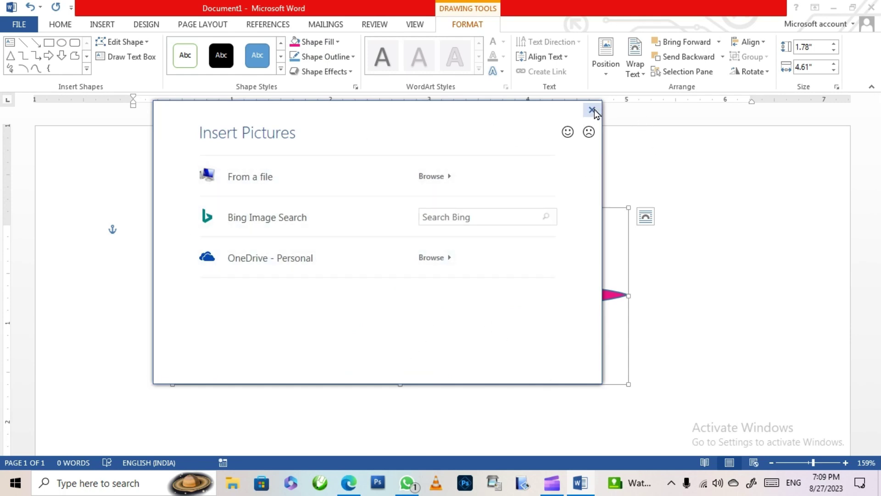
click(270, 177)
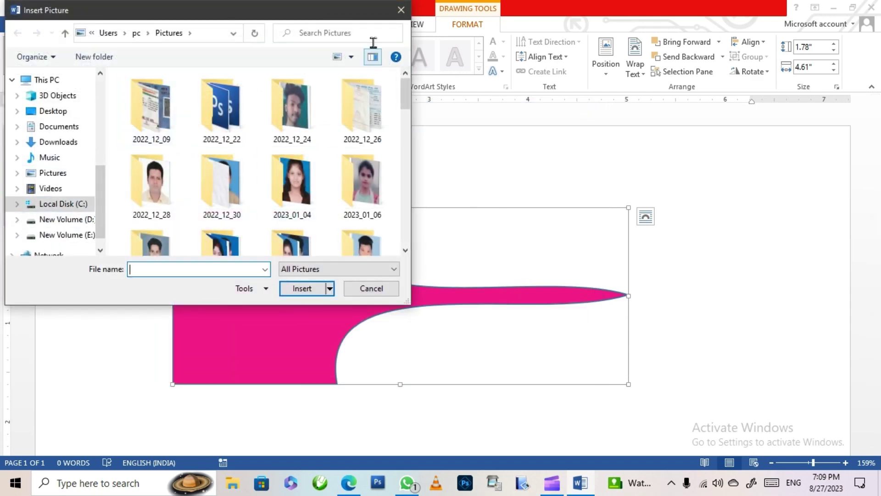
click(401, 9)
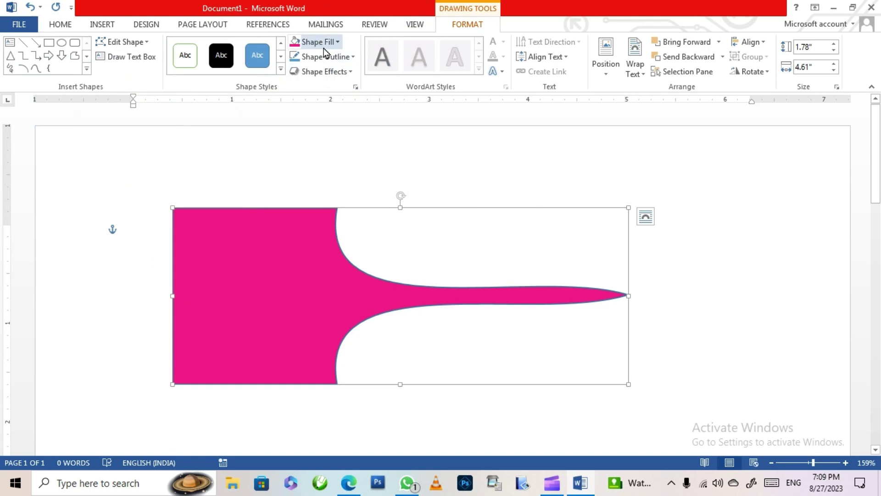
click(322, 42)
click(318, 213)
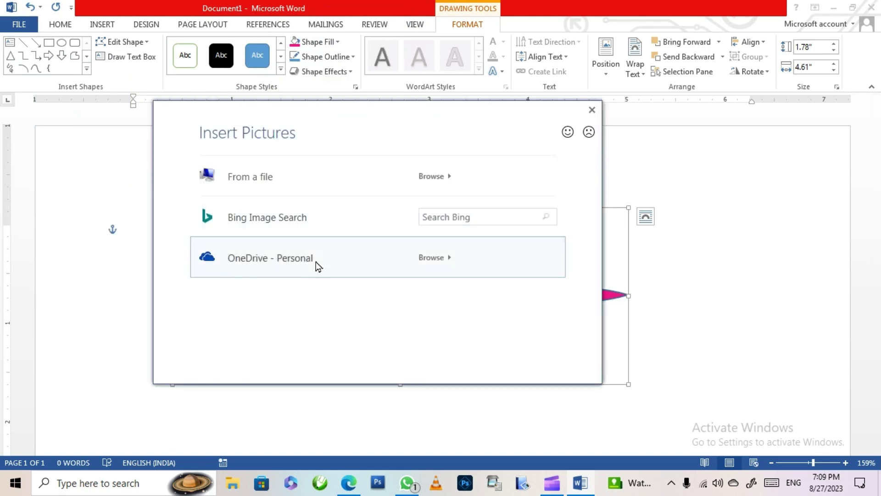
click(452, 220)
text(sonali)
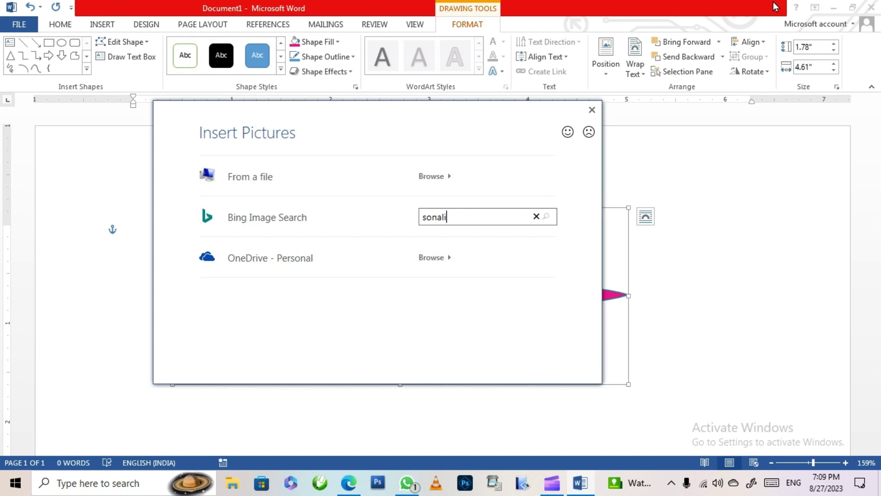
click(546, 217)
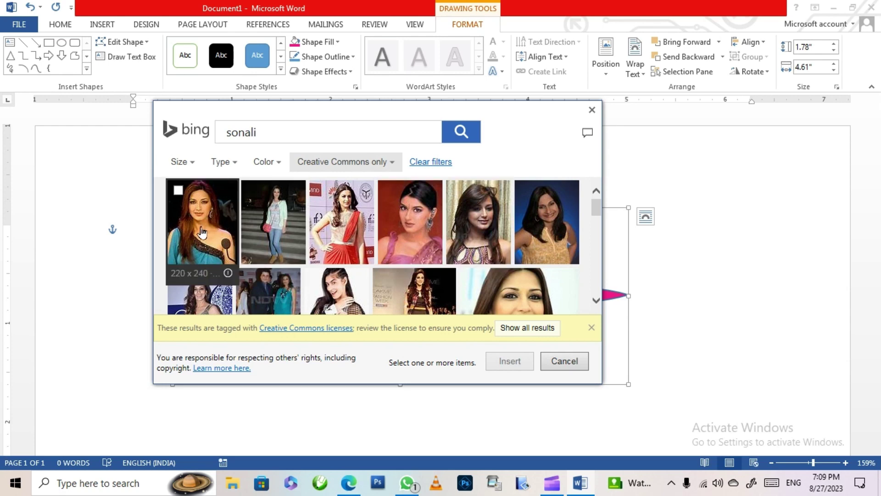
click(198, 209)
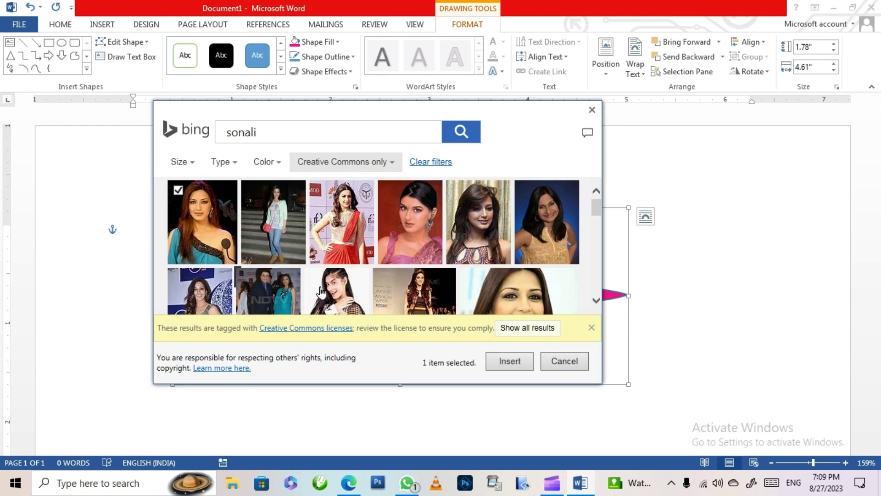
click(511, 361)
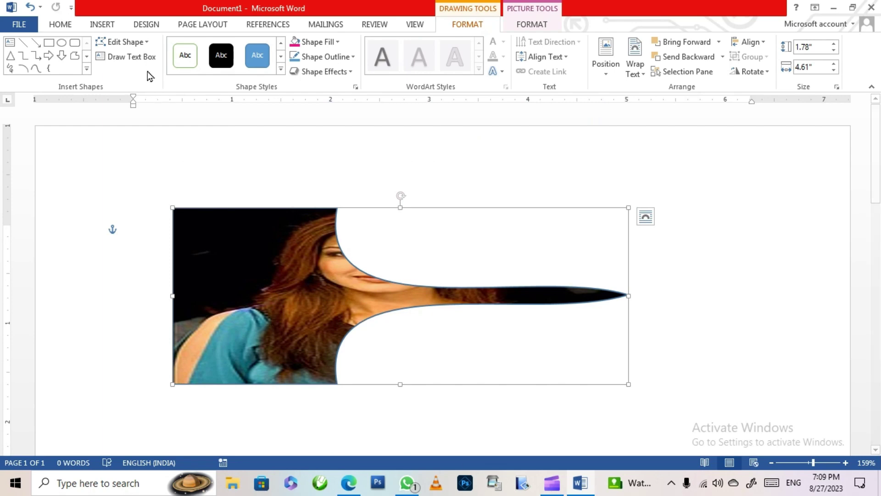
- Turn the photo-filled shape into a Pentagon block arrow and begin a new Picture fill
click(145, 42)
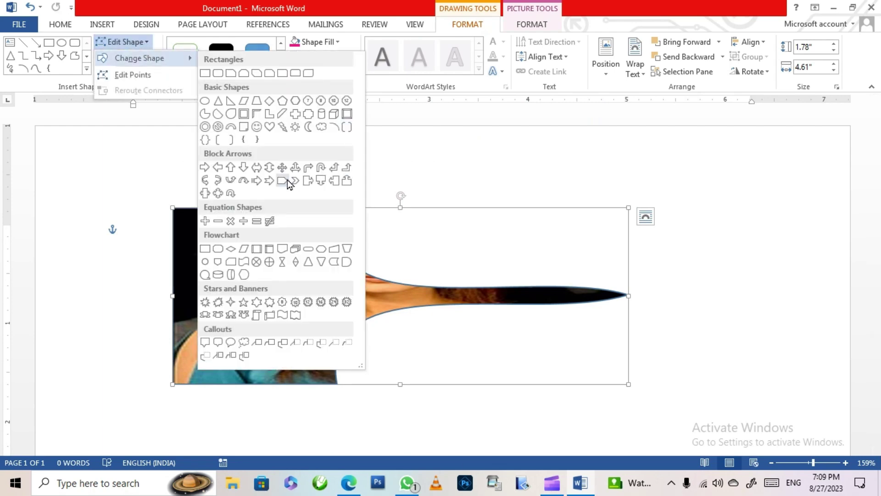
click(287, 180)
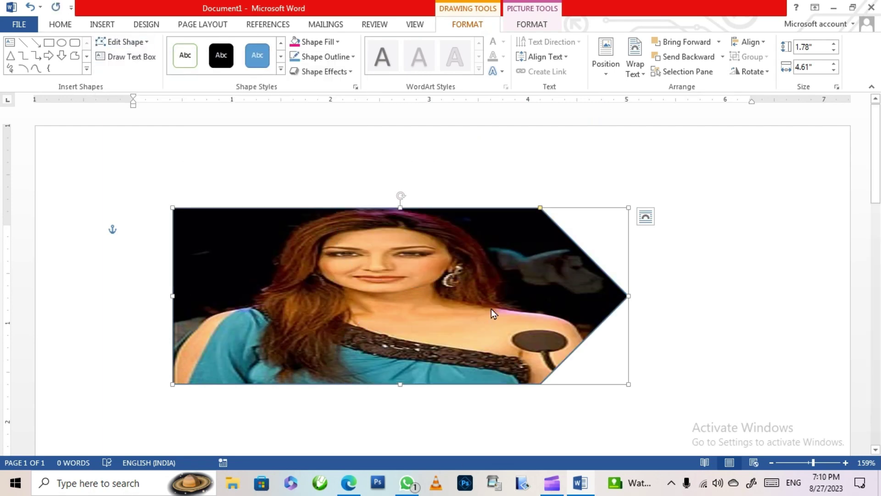
click(329, 44)
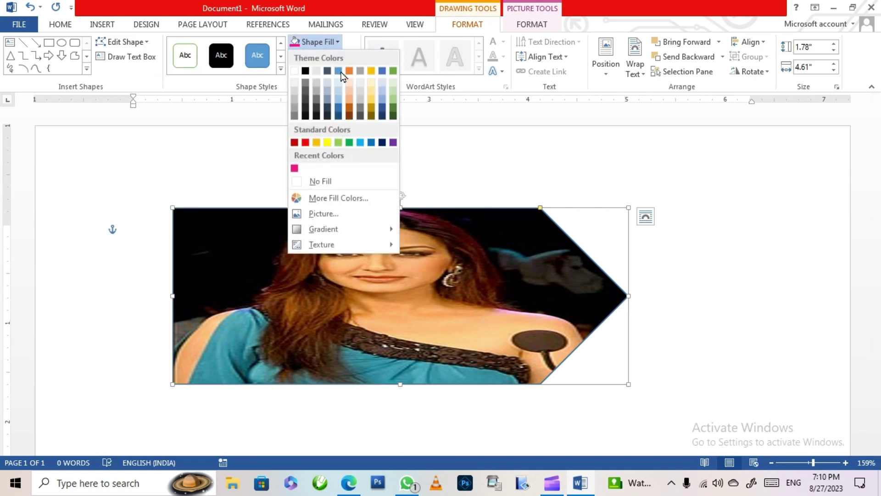
click(339, 214)
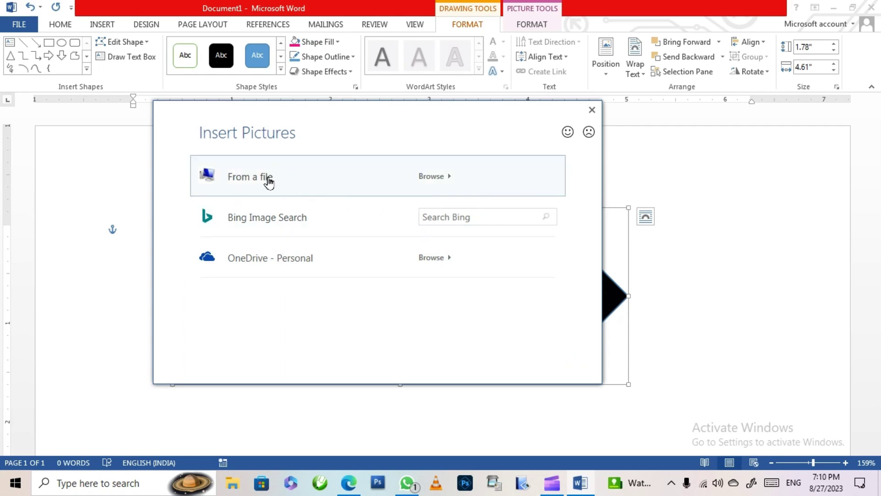
- Fill the arrow with the DSC_0946_edited photo from Pictures and narrow it to 2.99 inches
click(320, 183)
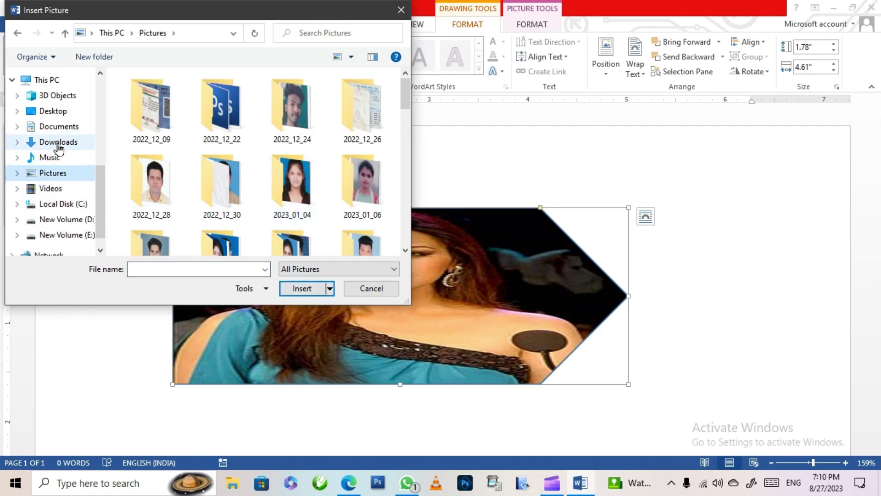
click(53, 173)
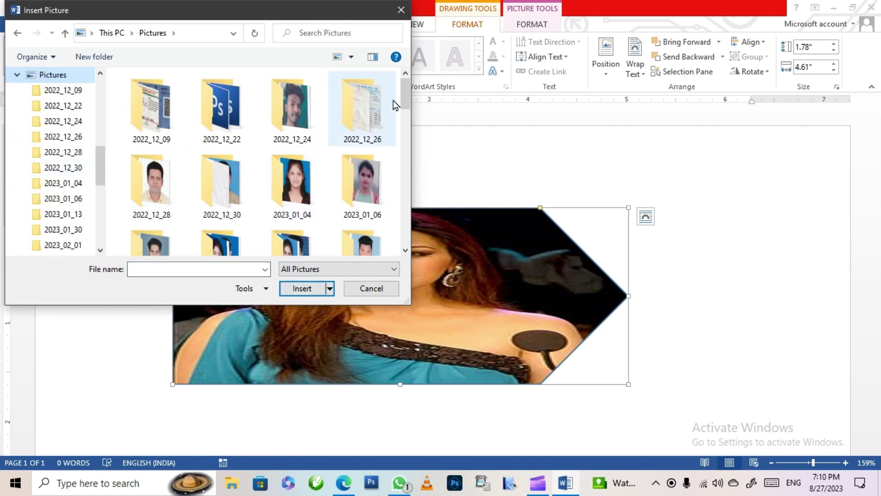
click(17, 75)
drag(406, 94, 417, 185)
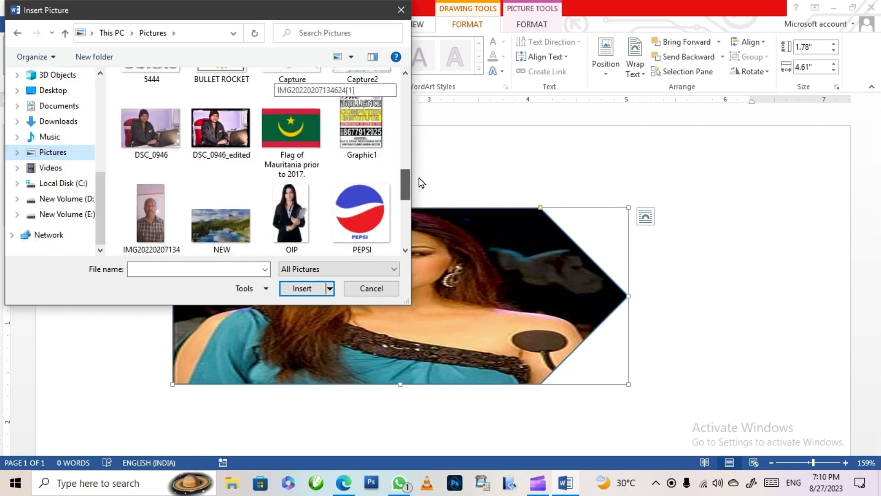
click(221, 84)
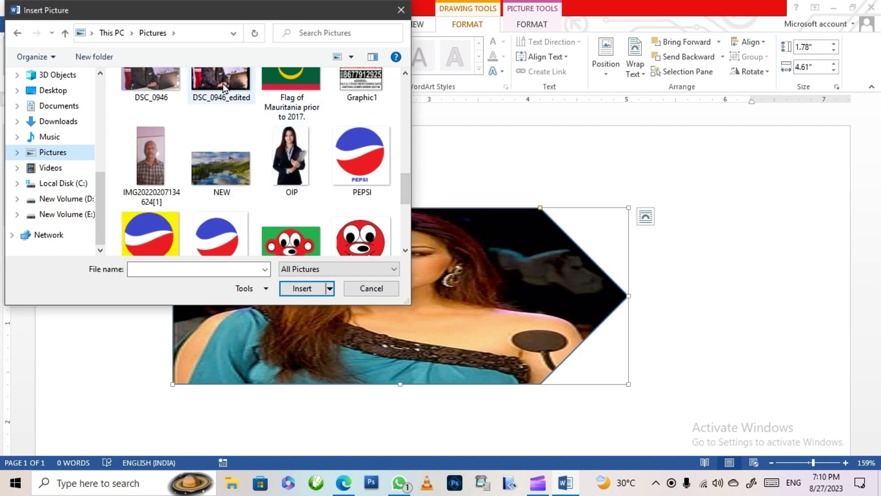
click(303, 288)
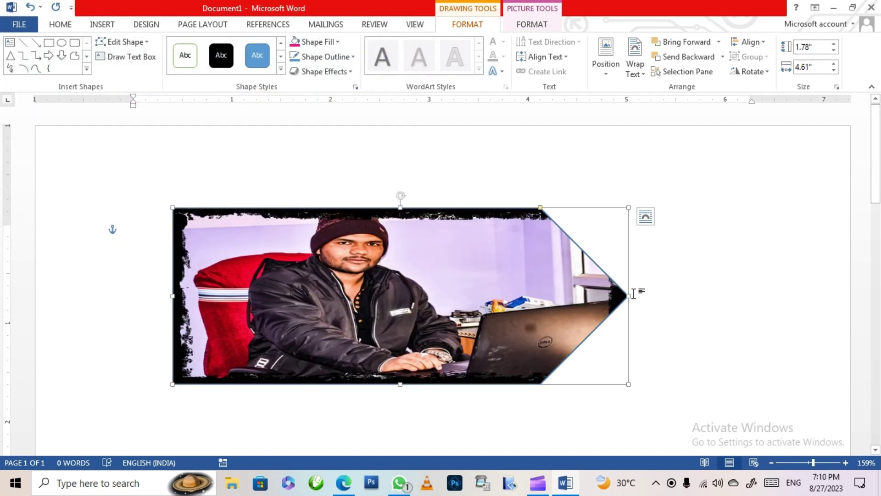
drag(628, 296, 469, 296)
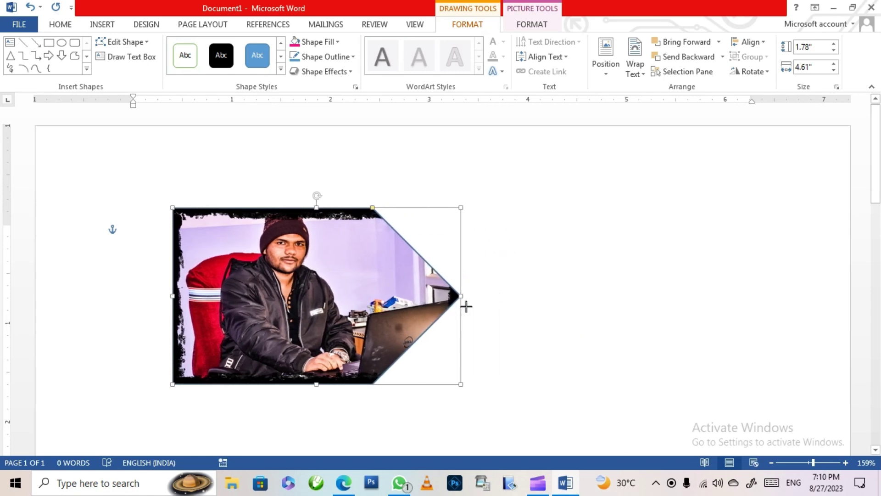
- Move the arrow up and left and replace its photo fill with a light blue gradient
click(522, 287)
drag(317, 278, 269, 243)
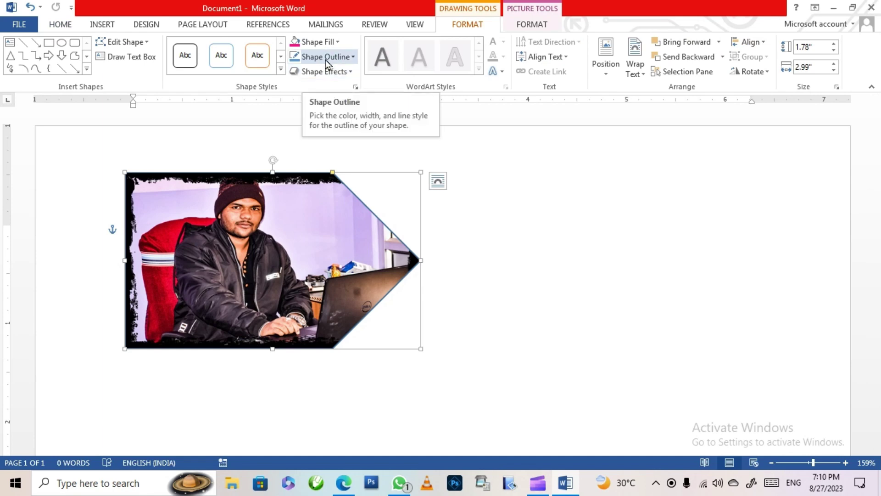
click(332, 42)
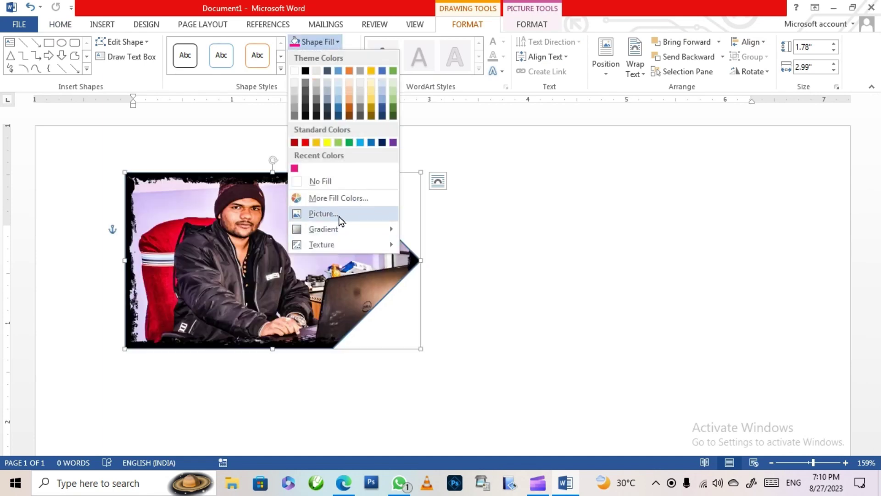
mouse_move(324, 229)
click(473, 277)
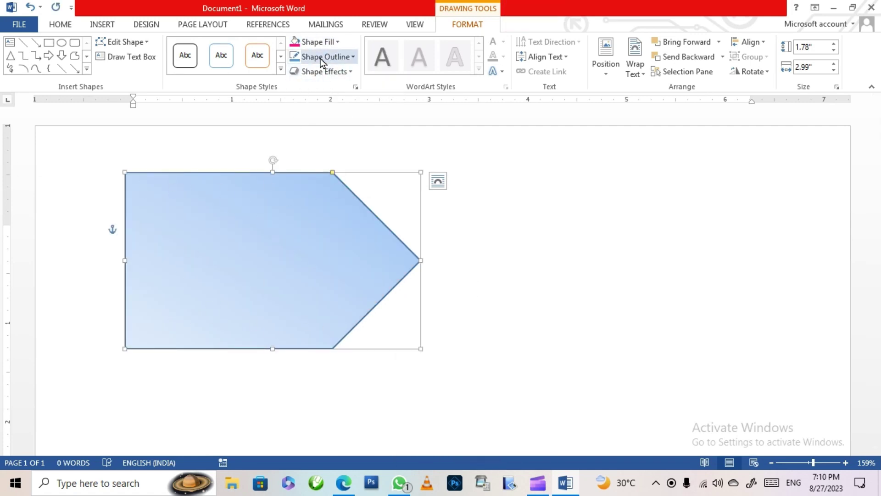
click(322, 42)
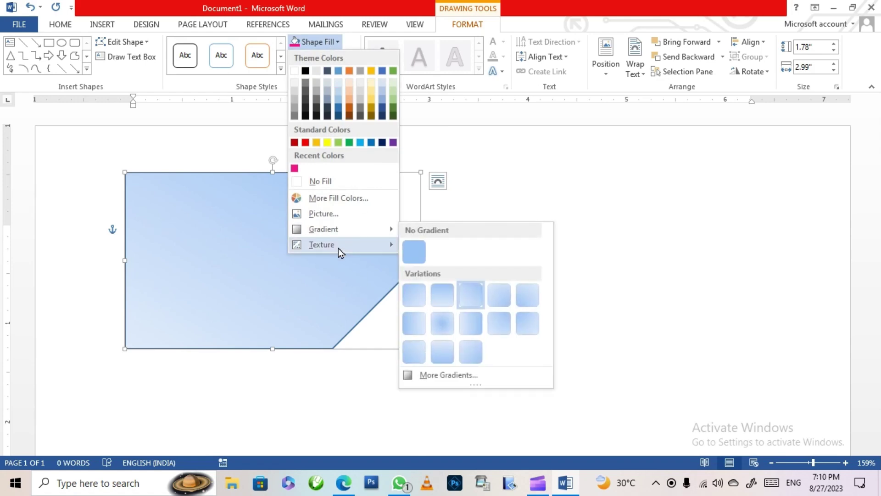
mouse_move(322, 244)
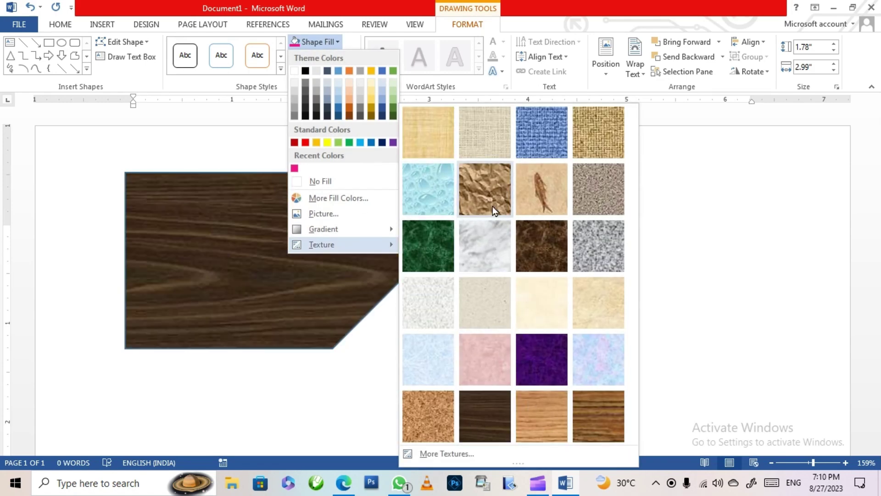
- Apply the White Marble texture, move the arrow right and down, and outline it in red
click(465, 241)
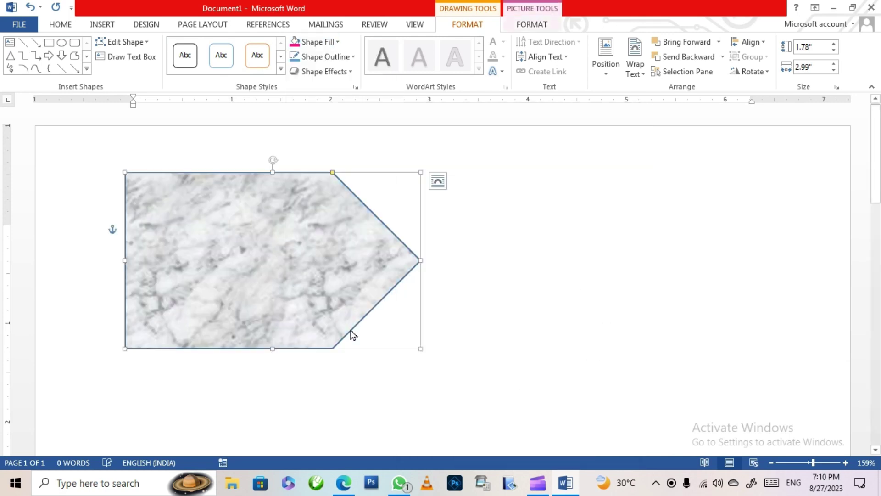
mouse_move(188, 232)
mouse_down()
mouse_move(378, 288)
mouse_move(348, 274)
mouse_up()
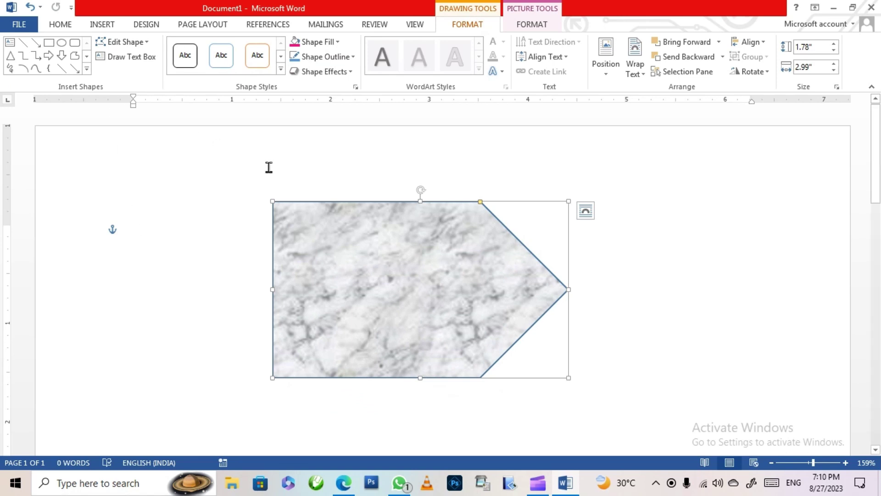
click(321, 57)
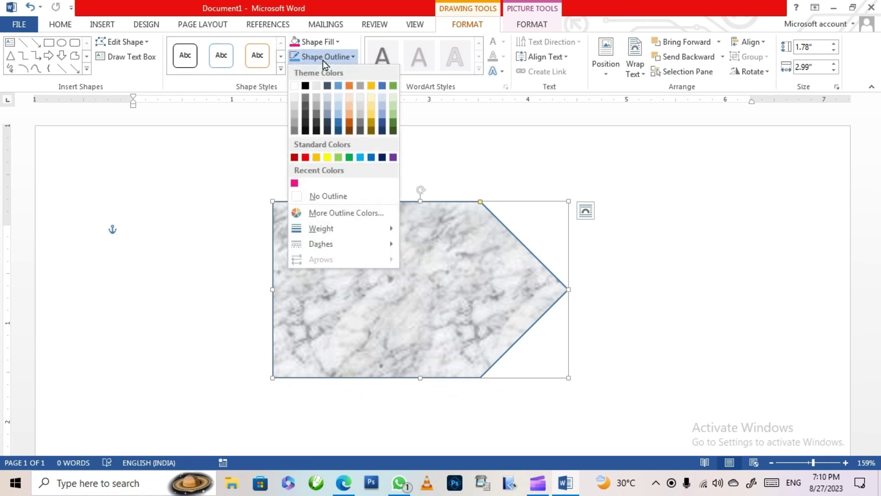
click(310, 160)
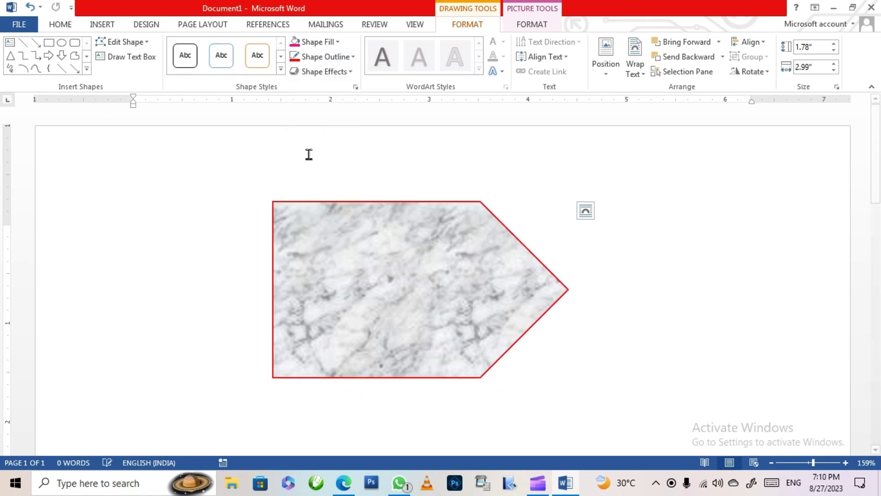
- Change the outline to bright green picked from the More Outline Colors hexagon
click(324, 57)
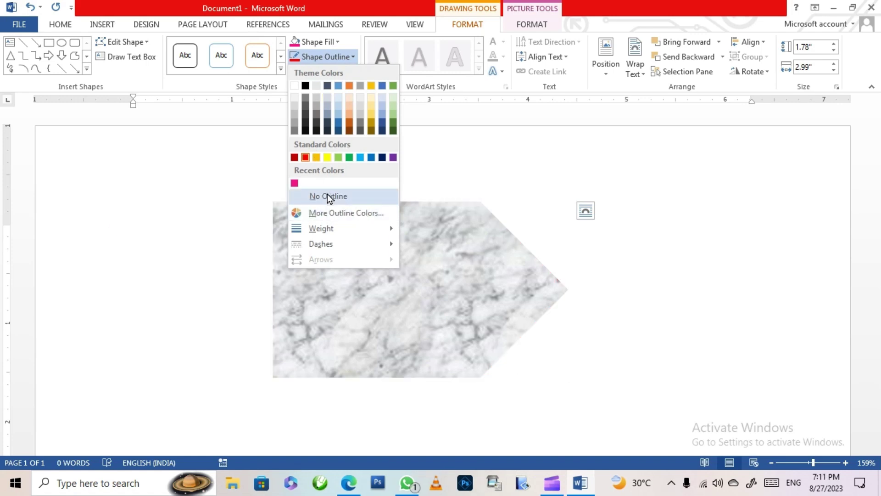
click(339, 214)
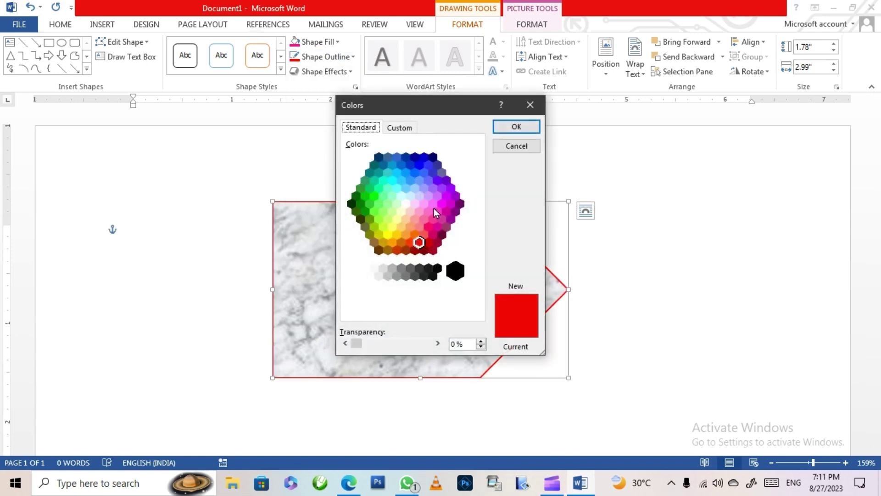
click(442, 203)
click(452, 204)
click(374, 196)
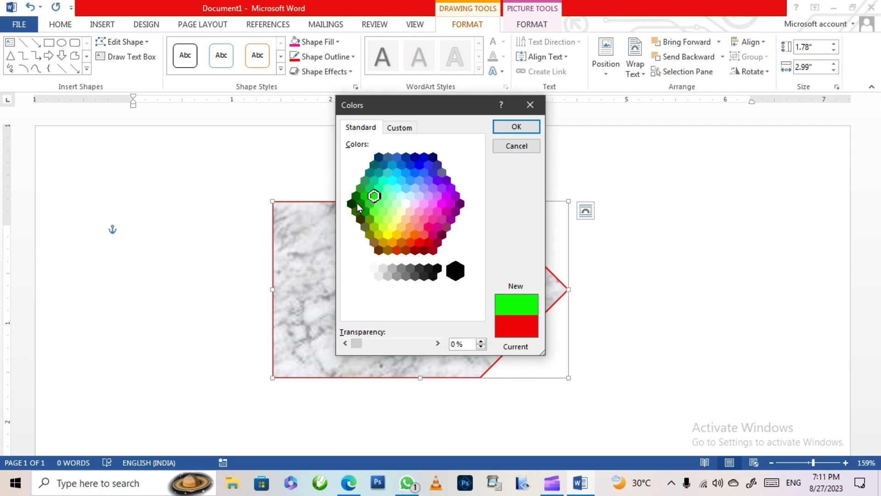
click(359, 204)
click(370, 197)
click(383, 196)
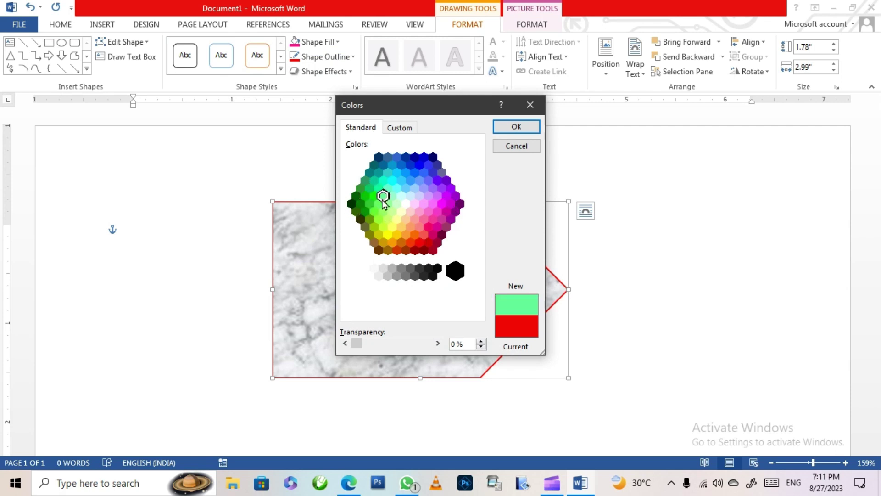
click(374, 196)
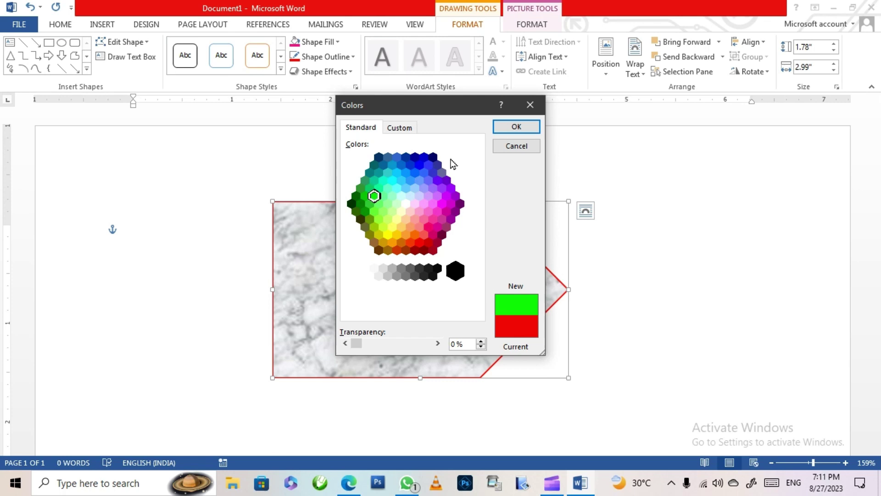
click(500, 131)
click(318, 42)
click(326, 56)
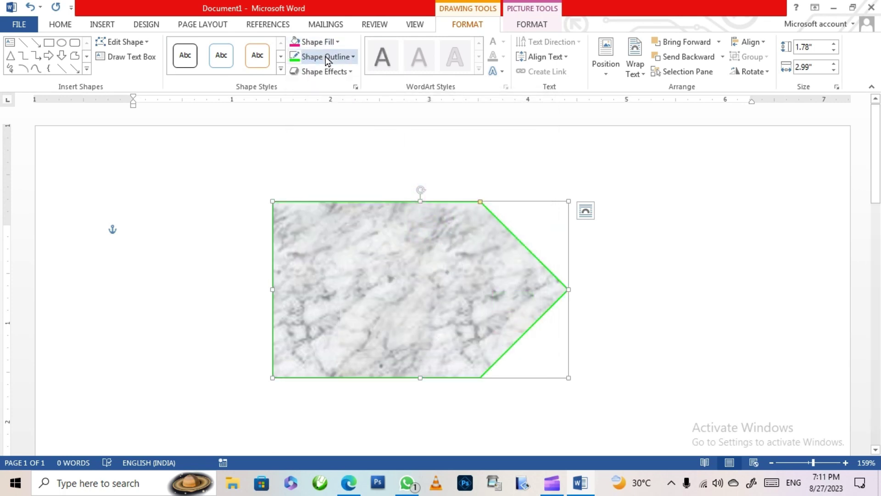
click(326, 58)
mouse_move(321, 229)
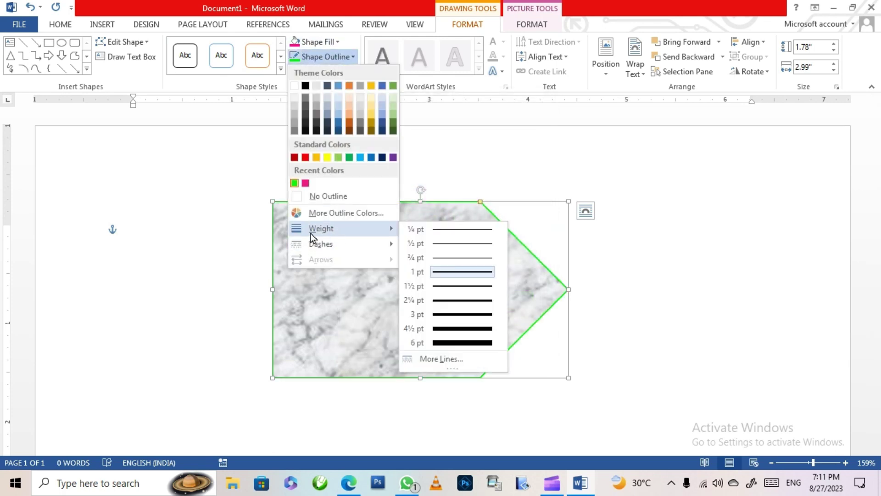
- Give the marble shape a 6 pt red dash-dot outline, leaving its marble fill unchanged
click(446, 345)
click(324, 57)
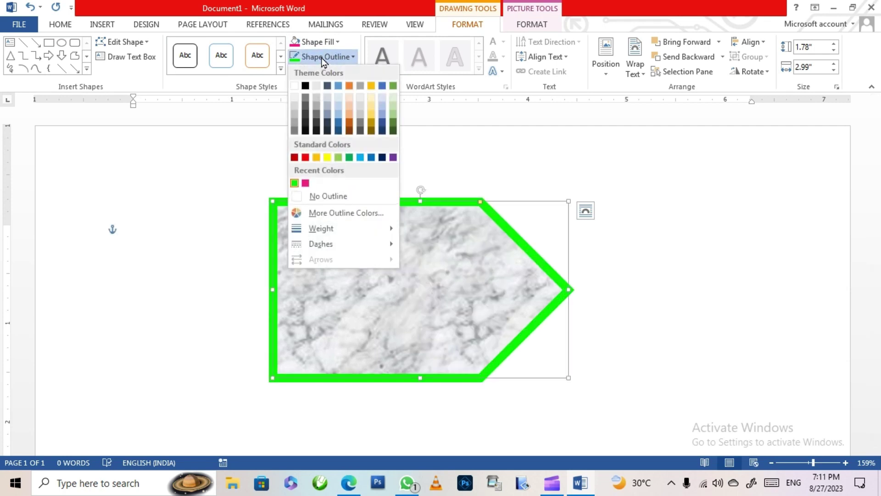
mouse_move(321, 244)
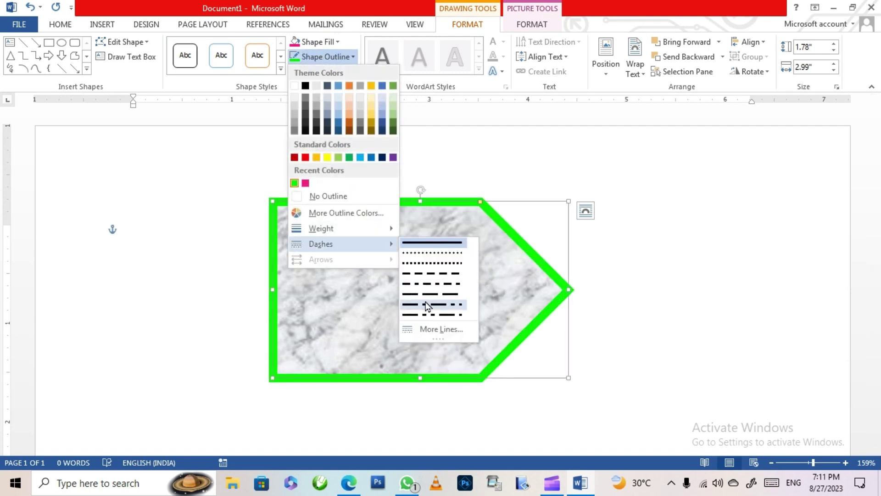
click(429, 309)
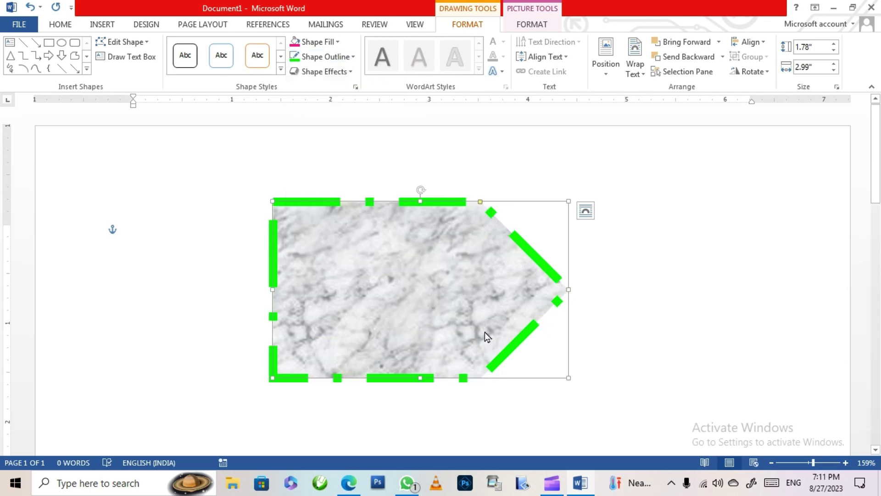
click(322, 41)
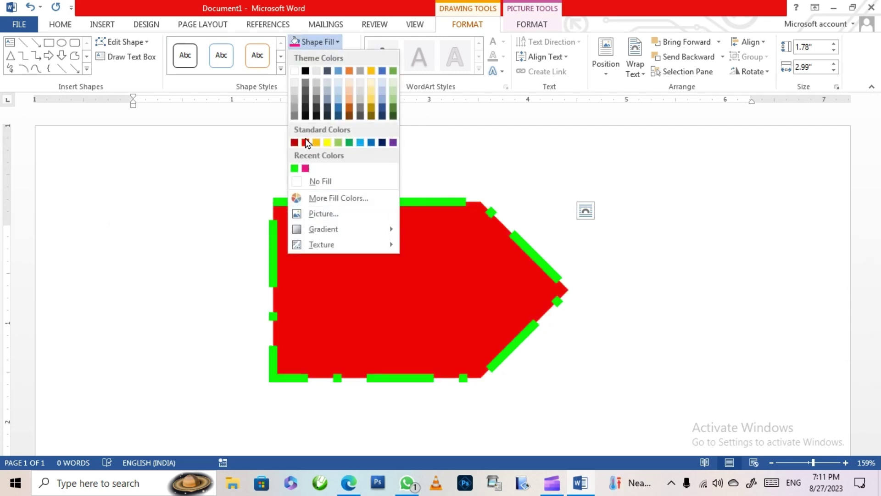
click(268, 89)
click(325, 57)
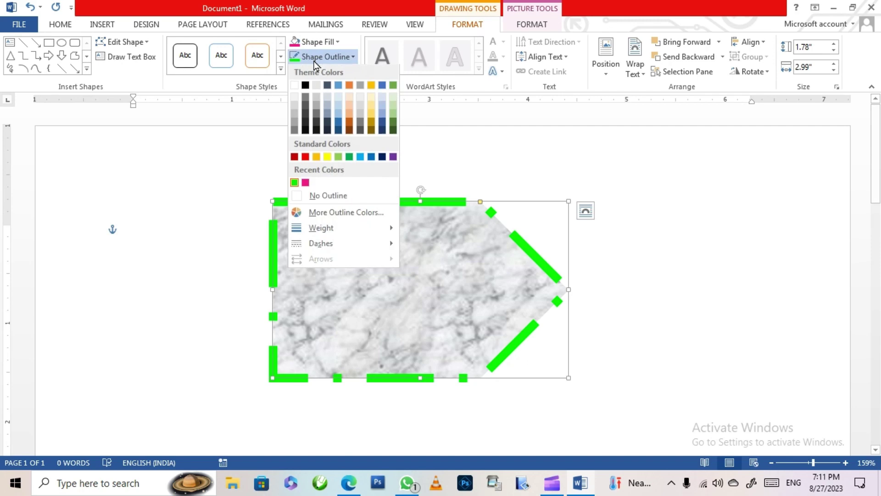
click(306, 158)
- Move the marble shape up and to the left on the page
click(194, 214)
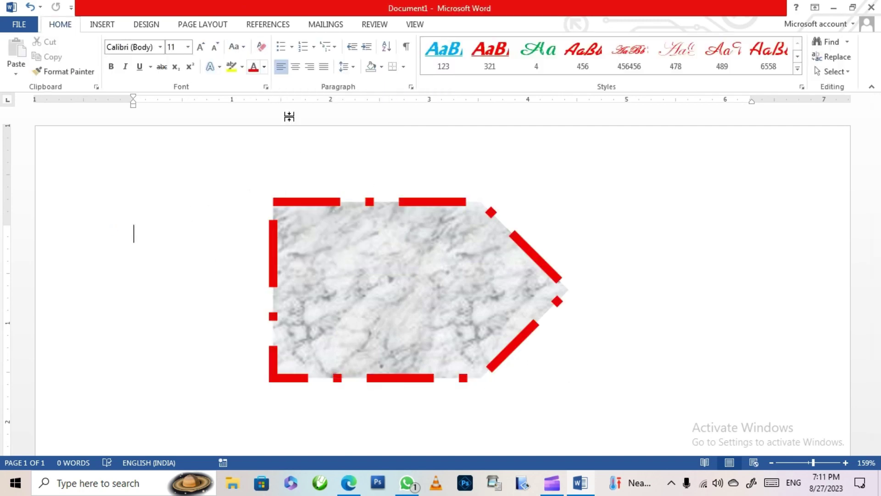
drag(379, 290, 265, 261)
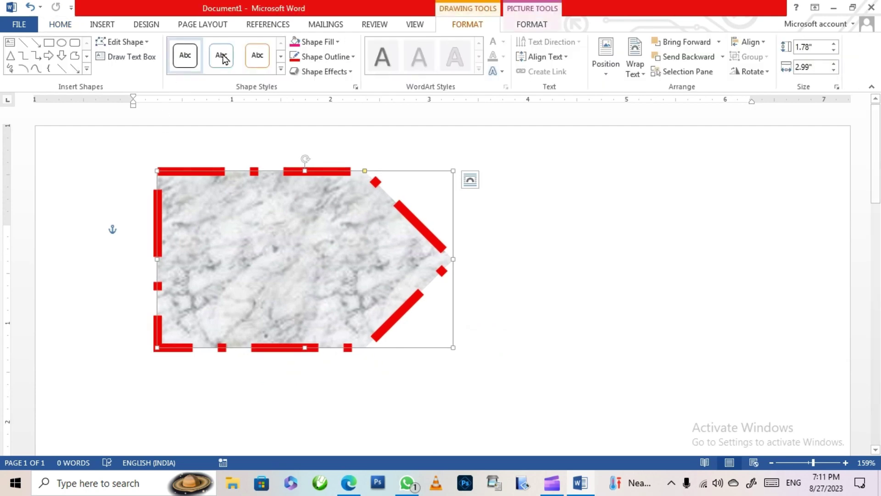
click(331, 56)
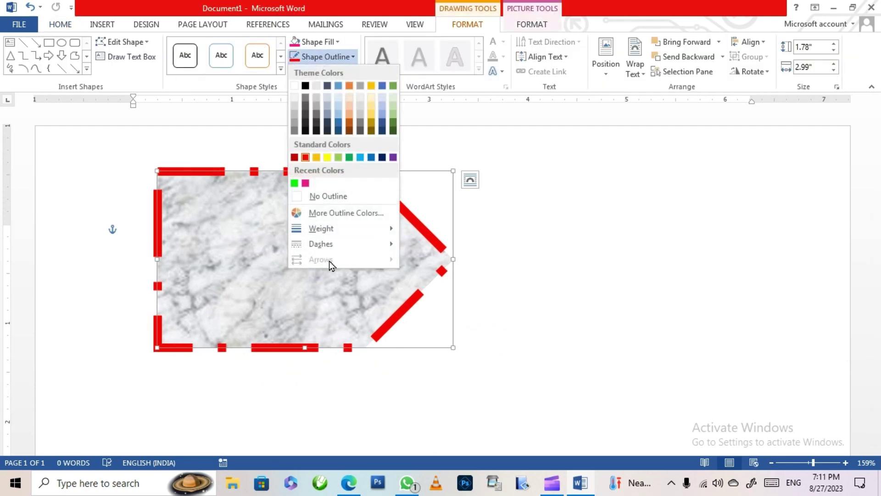
click(22, 45)
- Draw a horizontal line right of the marble shape as a 6 pt bright green double-headed arrow
drag(529, 265, 732, 267)
click(321, 56)
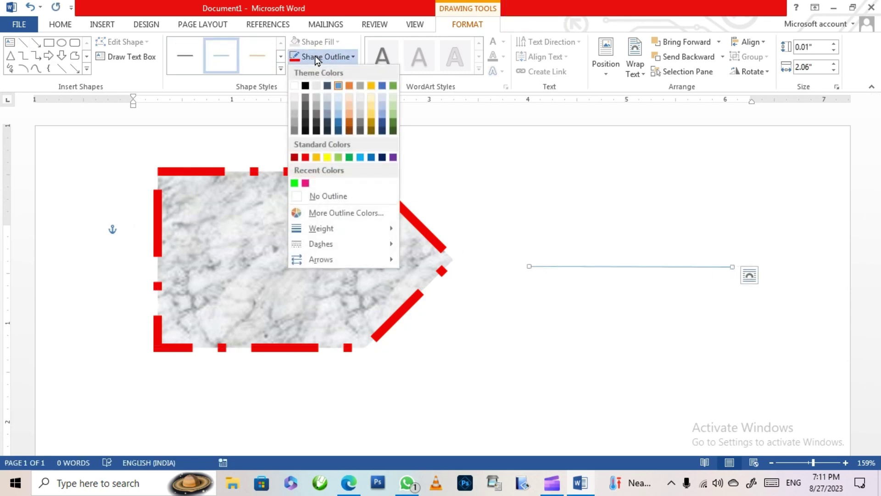
mouse_move(321, 228)
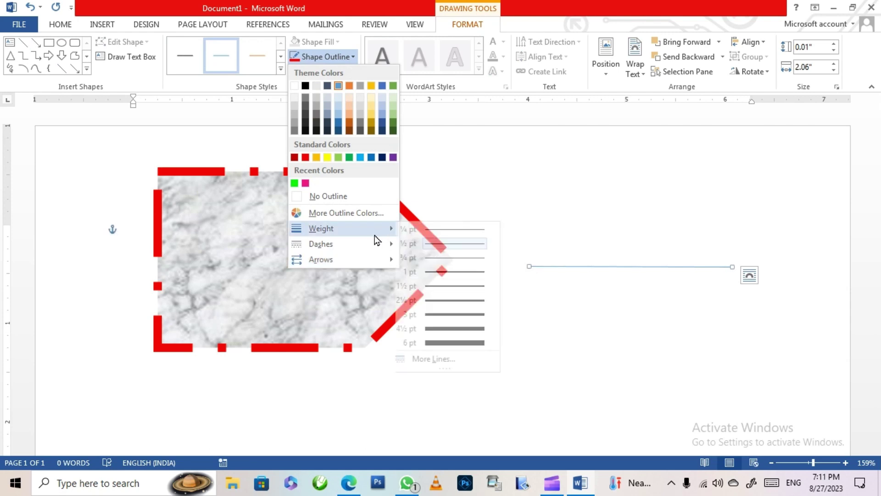
click(468, 342)
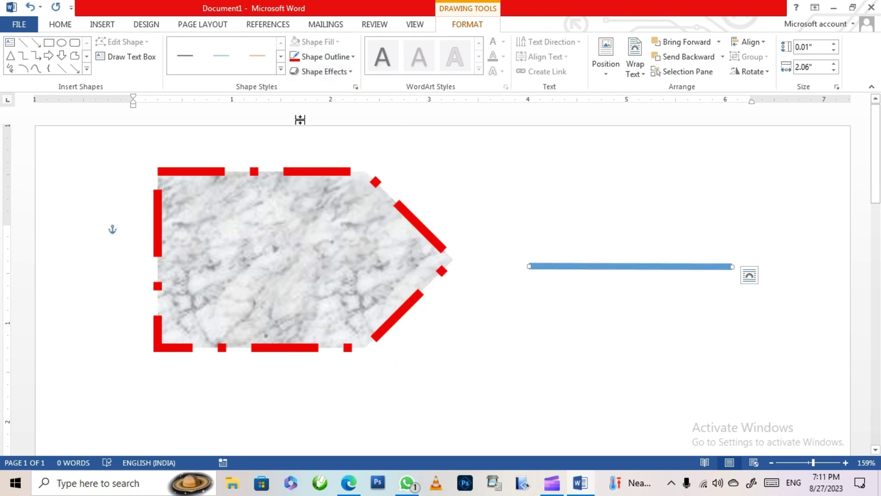
click(322, 56)
mouse_move(321, 260)
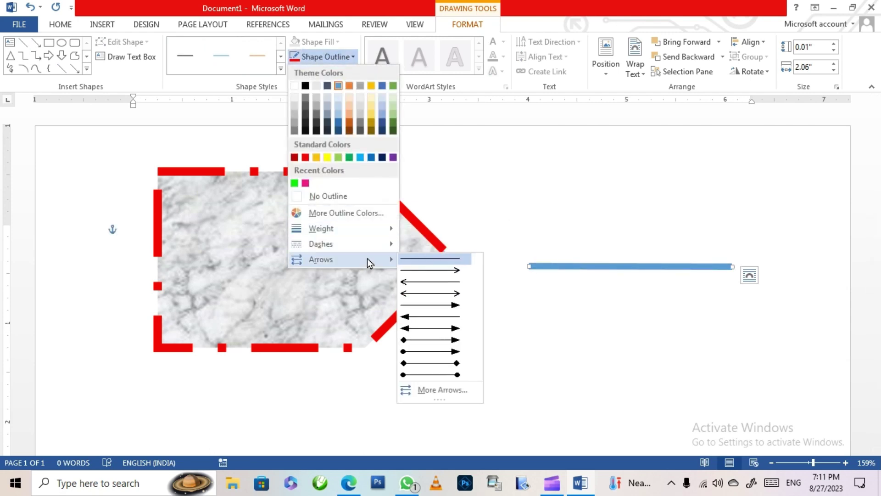
click(451, 328)
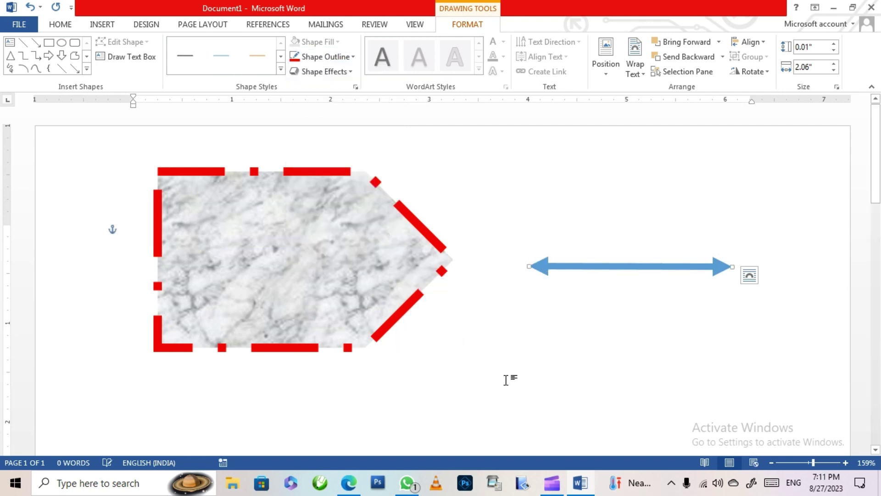
click(322, 57)
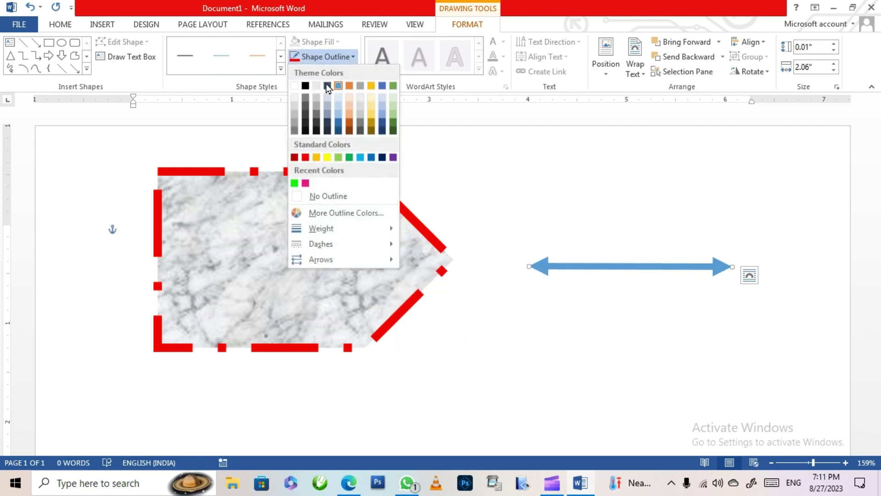
click(295, 183)
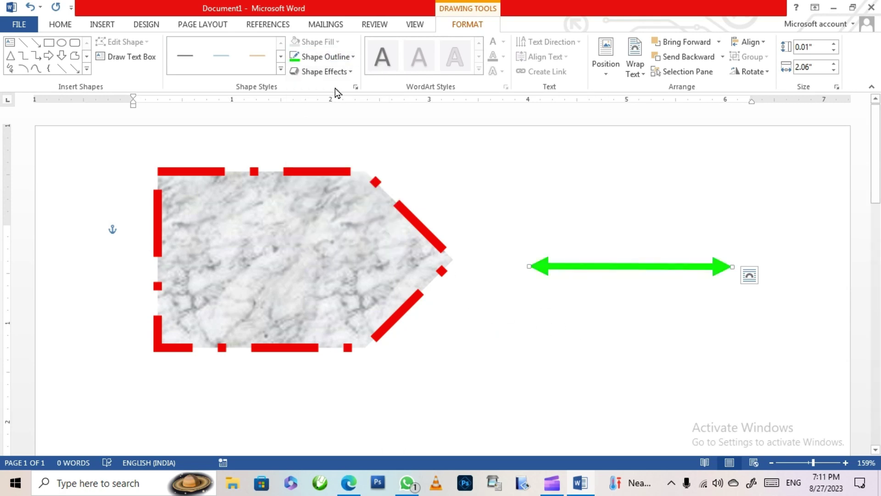
click(298, 242)
- Bring up the Shape Effects choices for the marble pentagon to preview glow variations
click(321, 71)
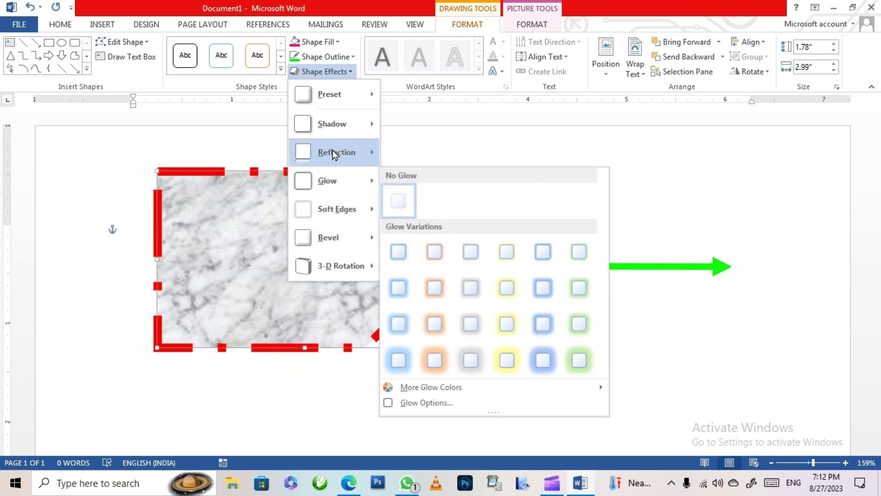
mouse_move(332, 124)
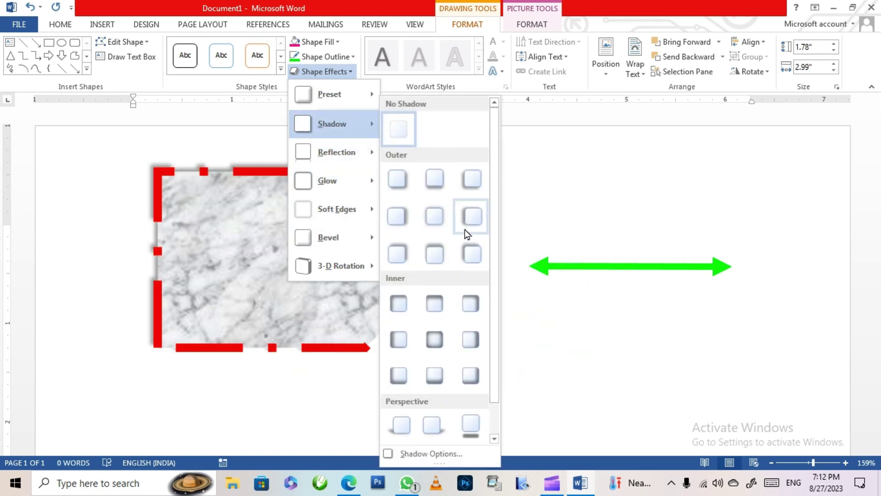
- Dismiss the effects menu without a shadow and nudge the pentagon right toward the green arrow
click(355, 235)
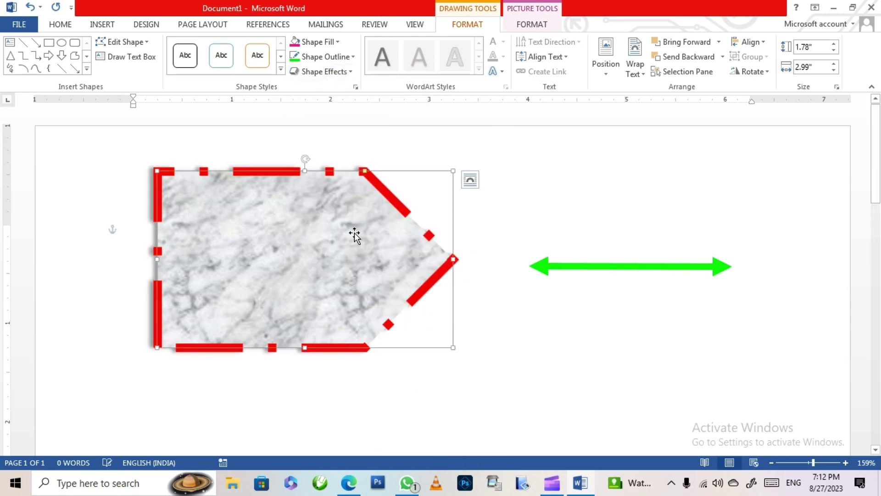
drag(250, 225, 287, 223)
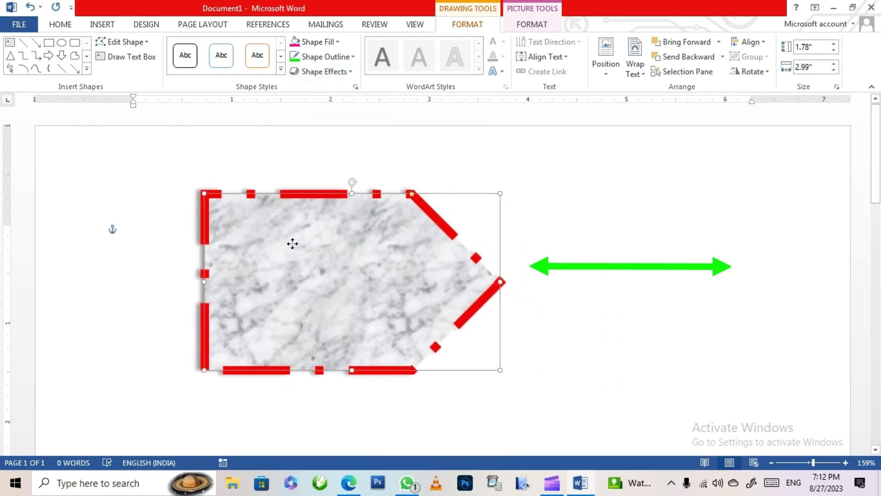